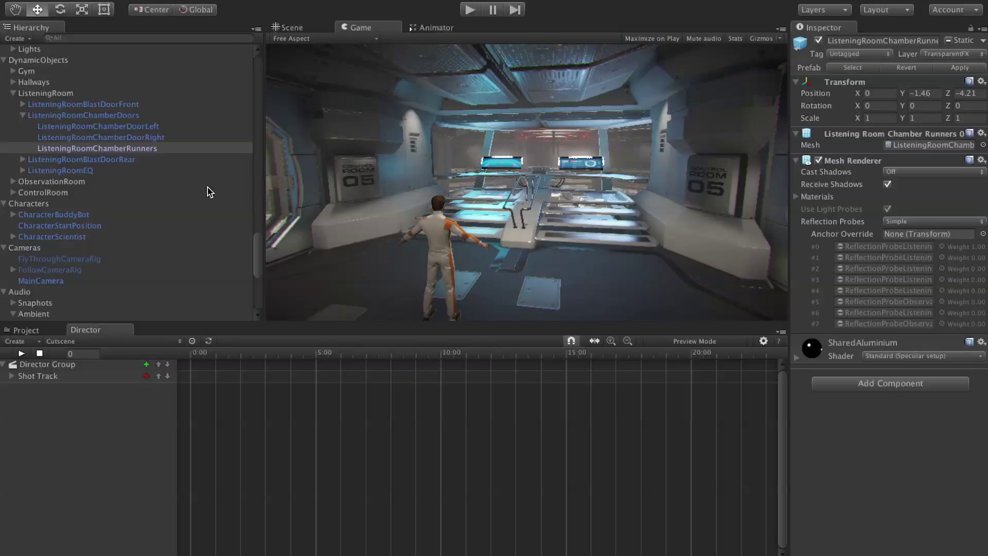
# Step: In the Scene view, frame CharacterScientist and select its body mesh and the floor
pyautogui.click(306, 26)
pyautogui.click(556, 154)
pyautogui.press('f')
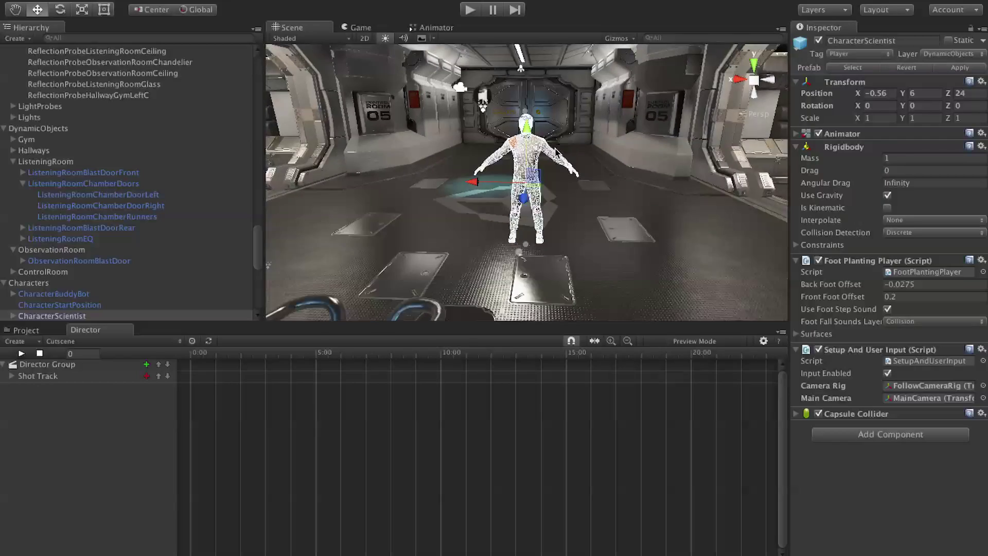
pyautogui.click(598, 174)
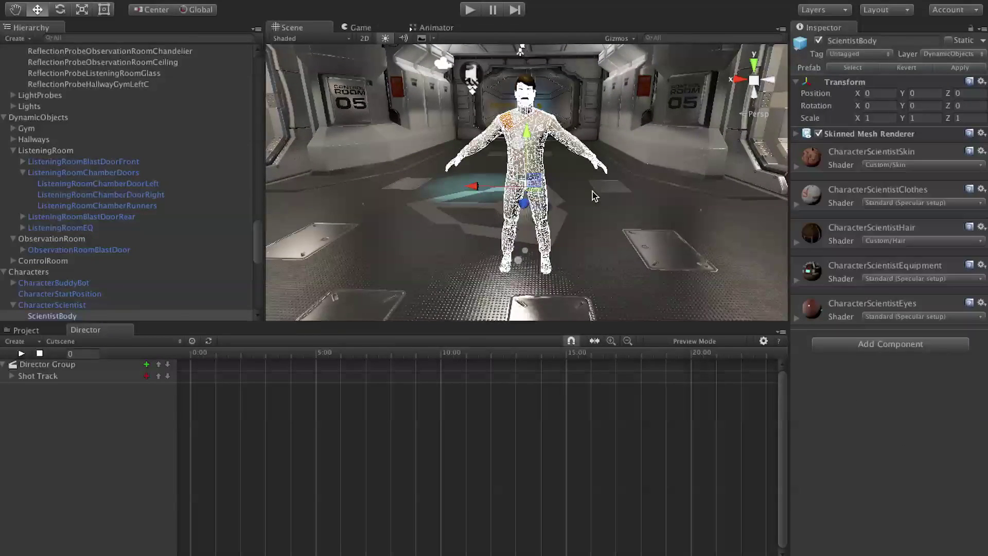
pyautogui.click(592, 191)
# Step: Select the control room wall, blast door frame and MainCamera, check the Game view, then enter Play mode
pyautogui.click(517, 67)
pyautogui.scroll(-2, 460, 88)
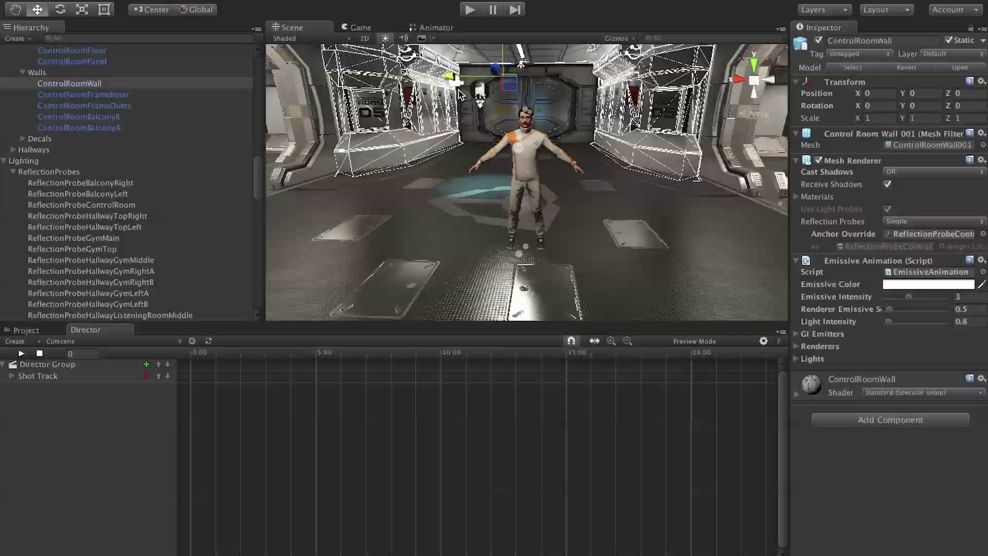
pyautogui.click(459, 83)
pyautogui.click(458, 84)
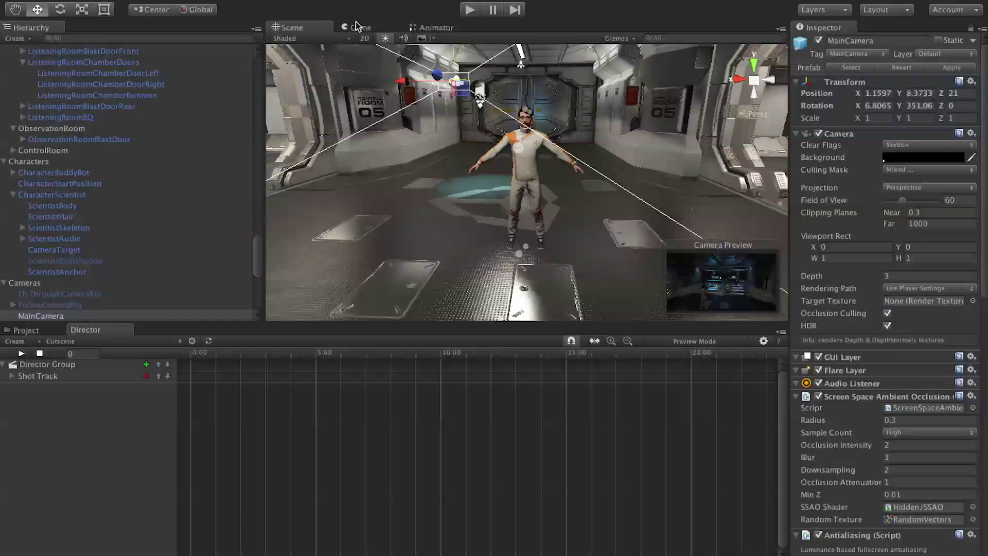
pyautogui.click(358, 27)
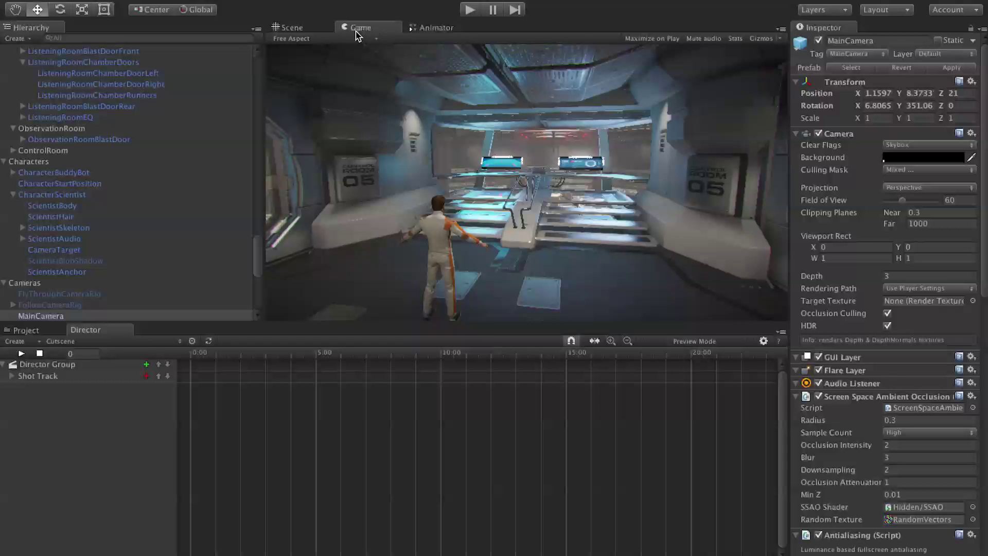
pyautogui.click(298, 29)
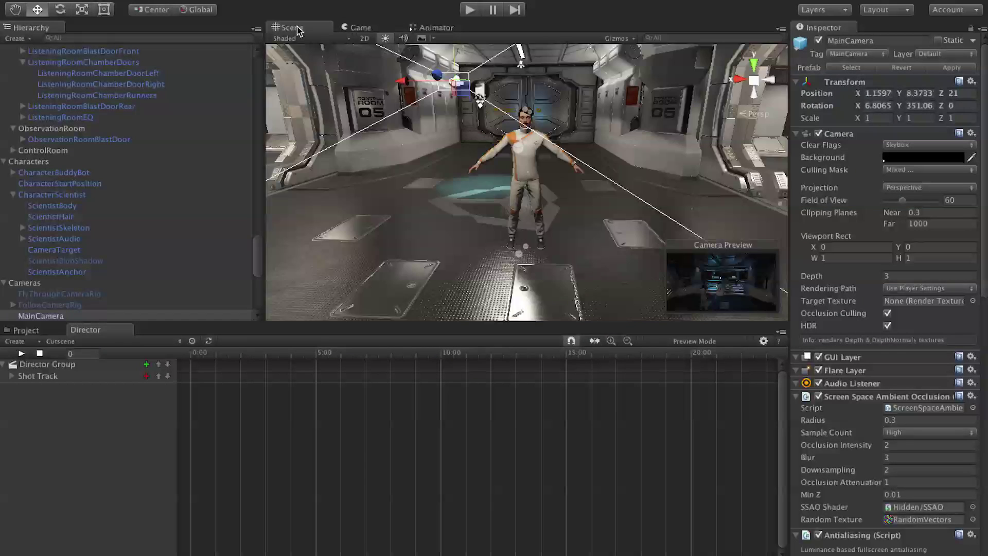
pyautogui.click(469, 10)
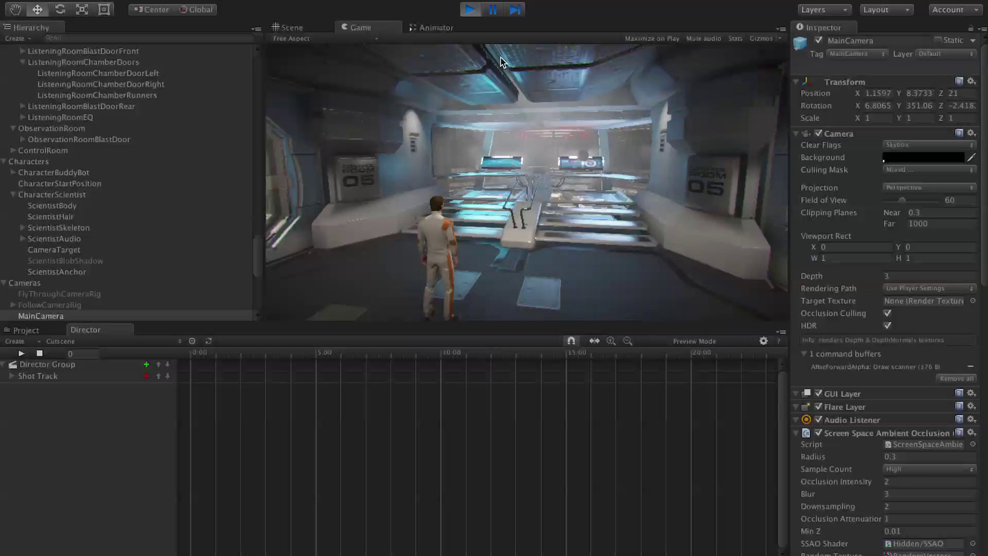
pyautogui.click(470, 12)
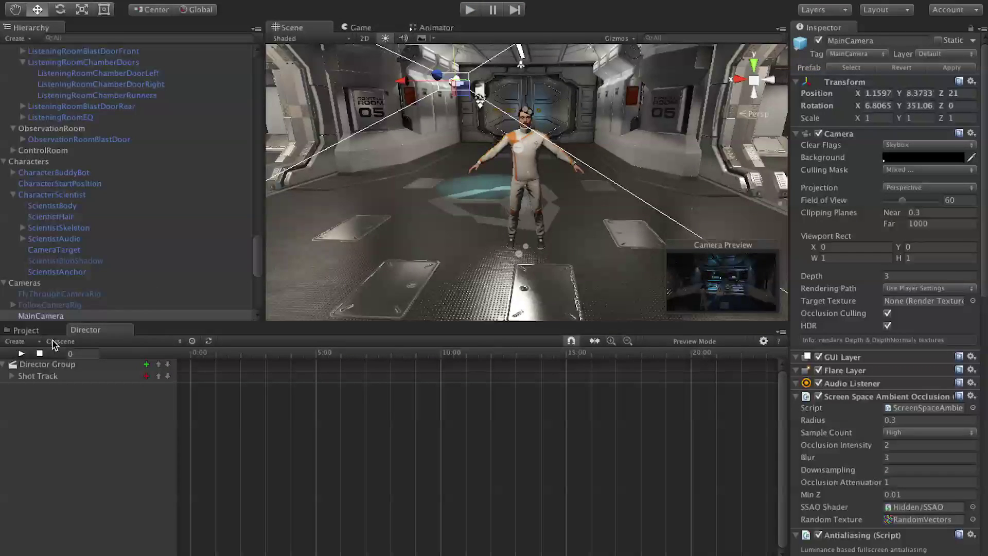
# Step: Create an Actor Track Group, bind MainCamera as its actor via a 'main camera' search, and expand it
pyautogui.click(21, 341)
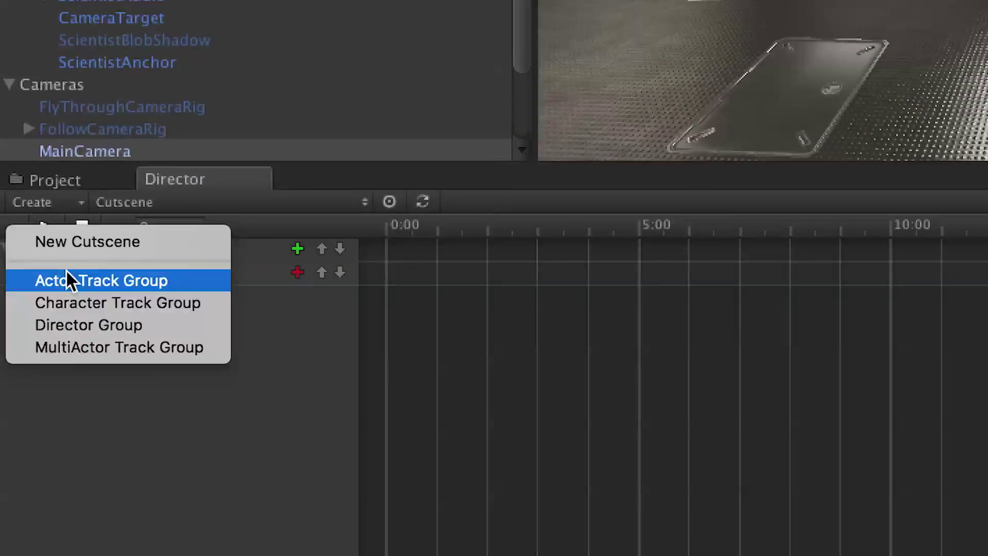
pyautogui.click(66, 278)
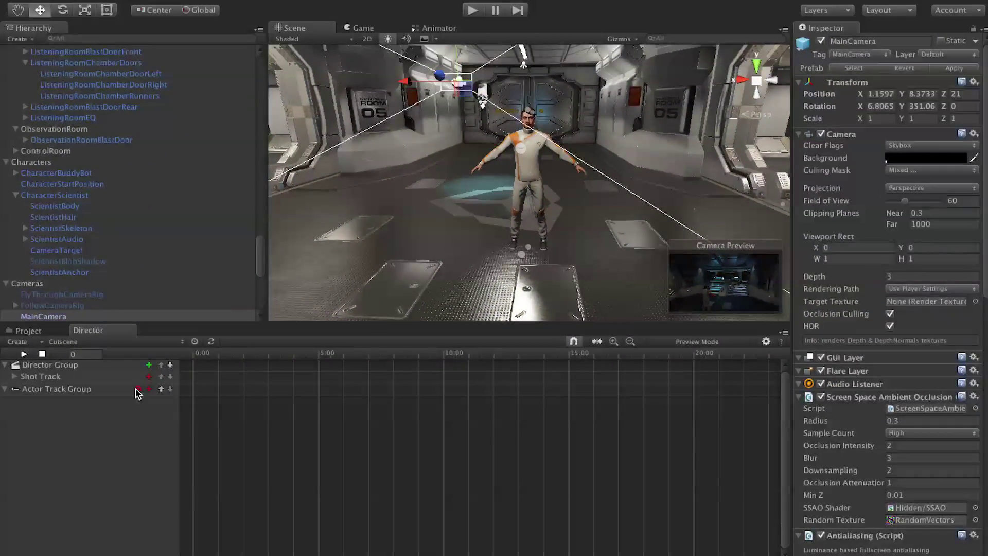
pyautogui.click(139, 389)
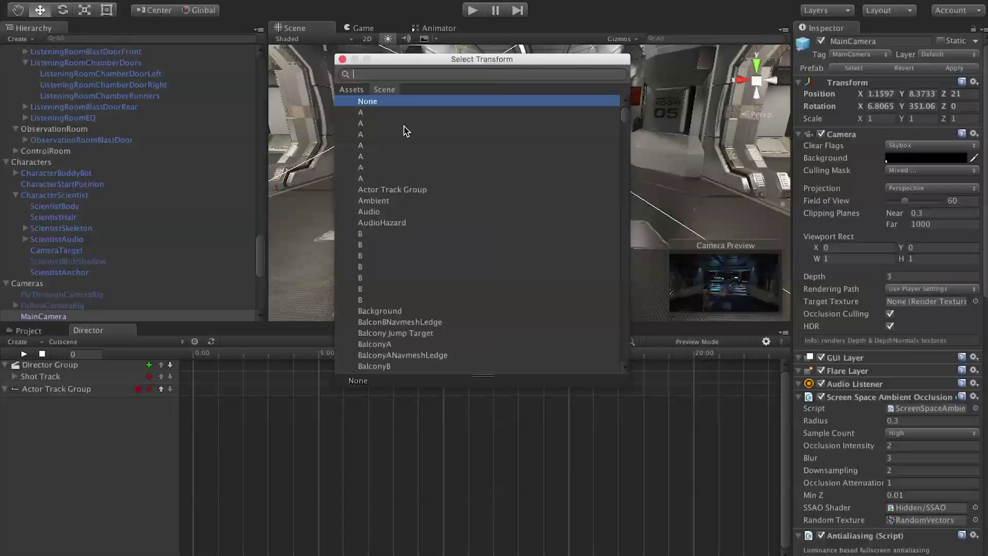
pyautogui.write('main camera')
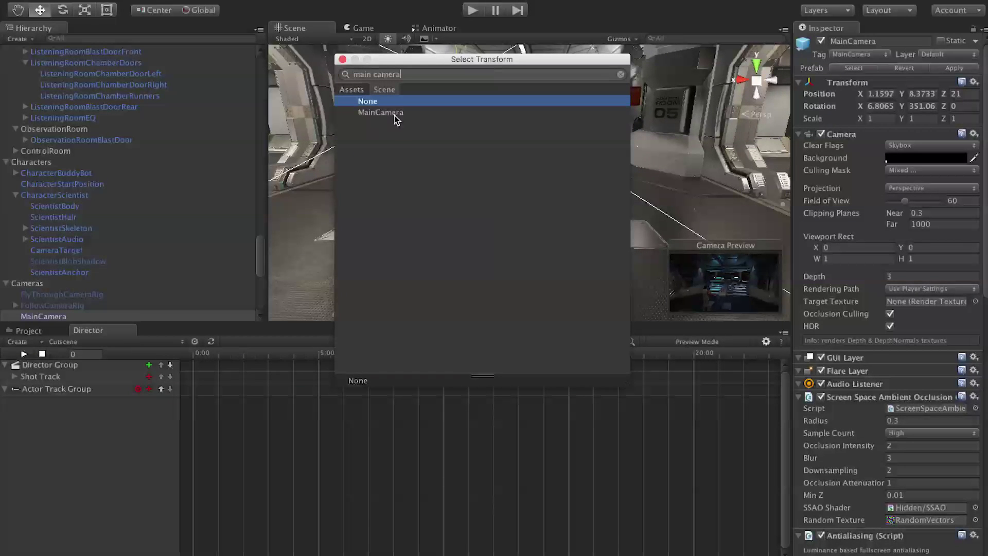
pyautogui.doubleClick(395, 114)
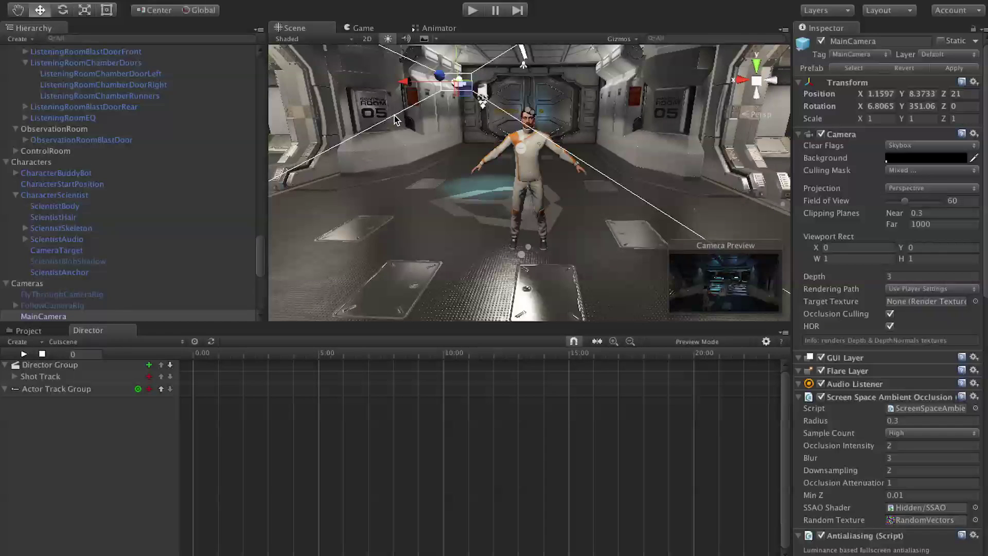
pyautogui.click(5, 389)
# Step: Add a Curve Track to the Actor Track Group holding a Curve Clip spanning about 0–5 seconds
pyautogui.click(148, 390)
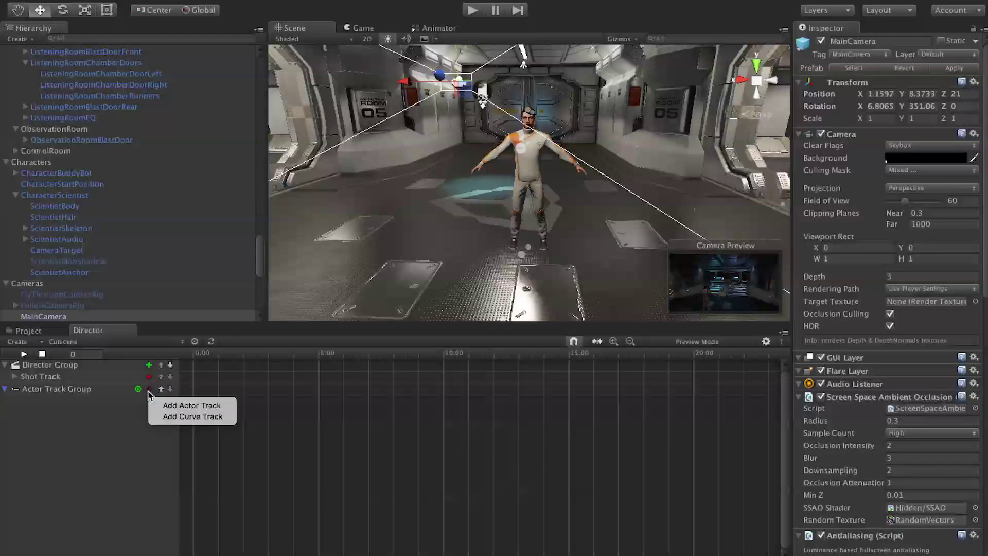
pyautogui.click(185, 420)
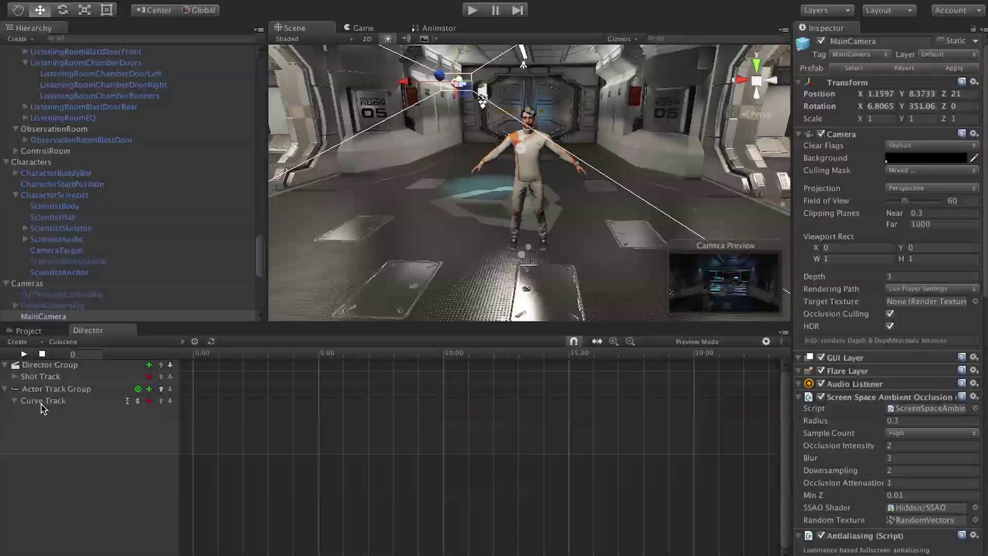
pyautogui.click(150, 401)
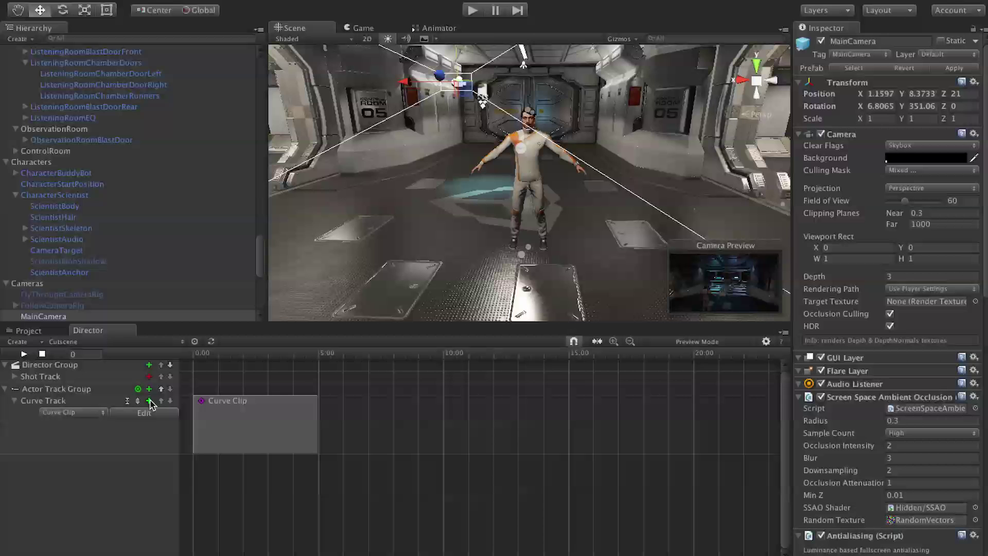
pyautogui.click(286, 415)
pyautogui.click(59, 430)
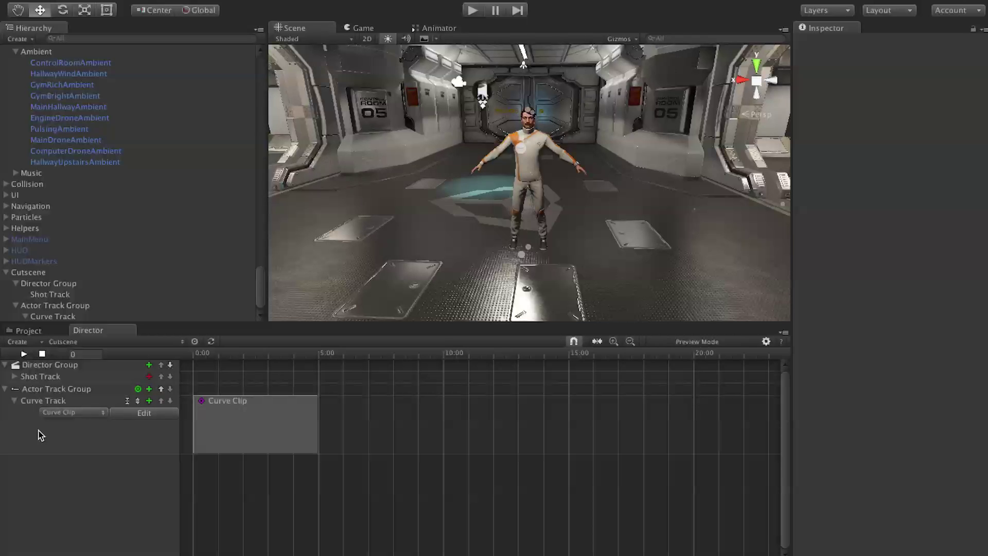
pyautogui.click(253, 407)
# Step: Trim the Curve Clip's right edge so it spans roughly 0–4 seconds, and open its curve editor
pyautogui.click(335, 447)
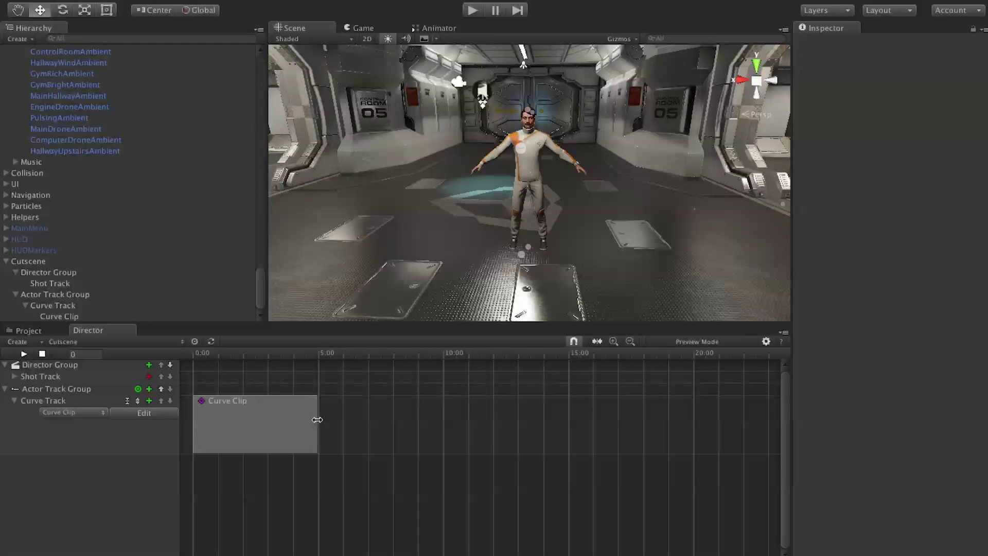
pyautogui.click(249, 413)
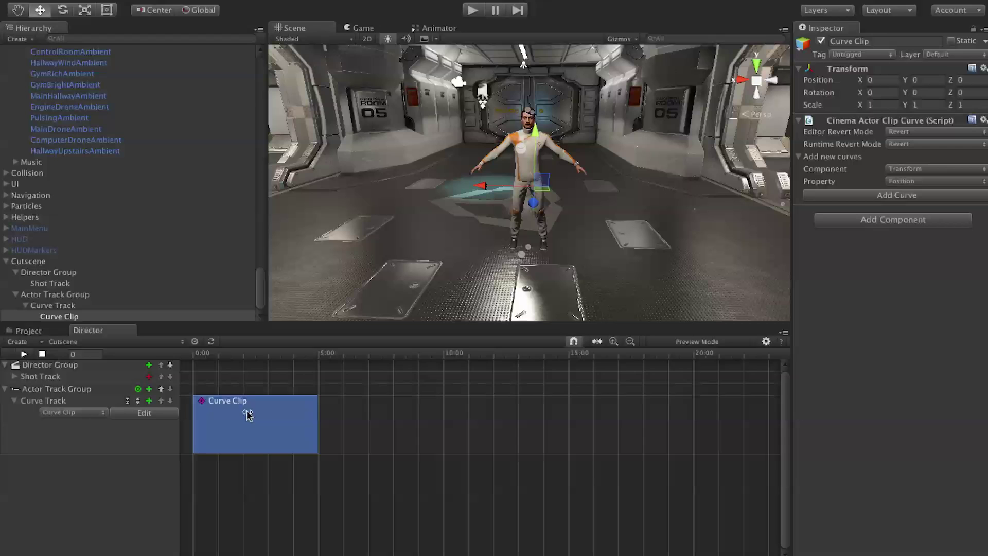
pyautogui.moveTo(317, 405); pyautogui.dragTo(264, 409)
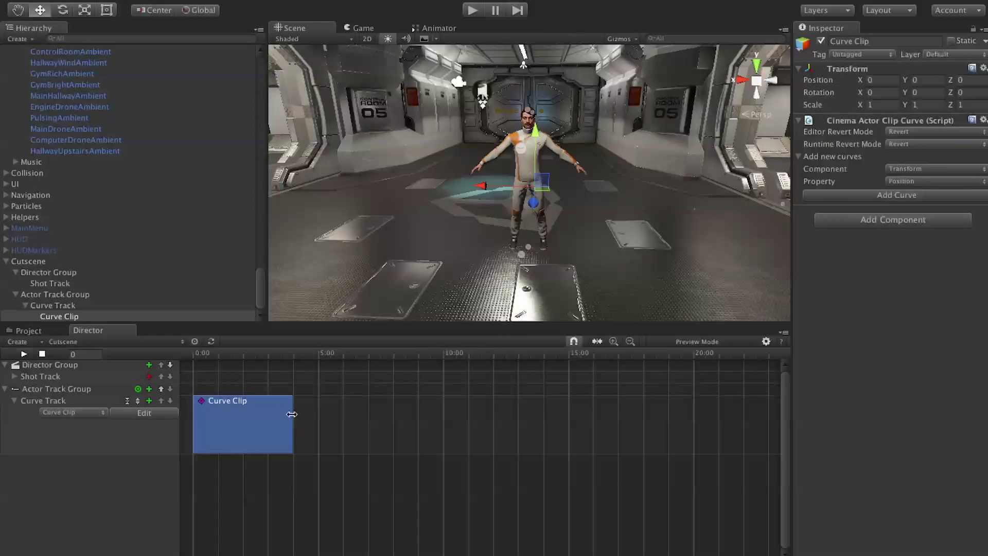
pyautogui.click(147, 413)
# Step: Add a Transform > Position curve to the Curve Clip from its context menu
pyautogui.rightClick(240, 436)
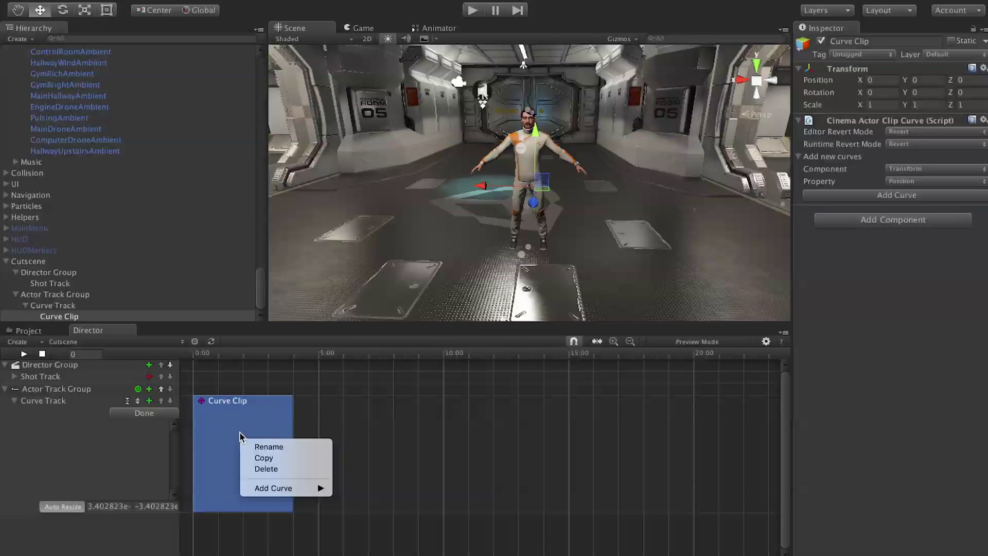
pyautogui.moveTo(272, 489)
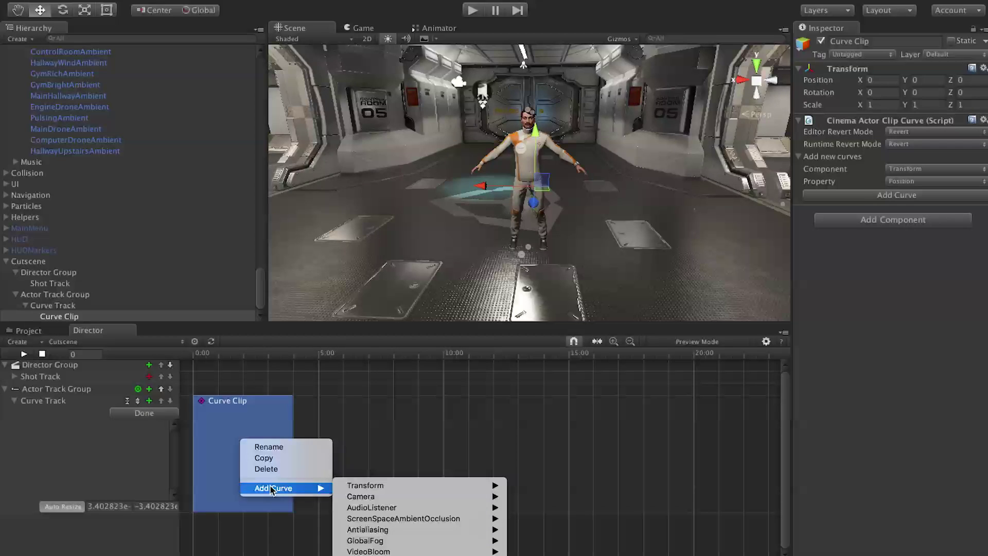
pyautogui.moveTo(348, 488)
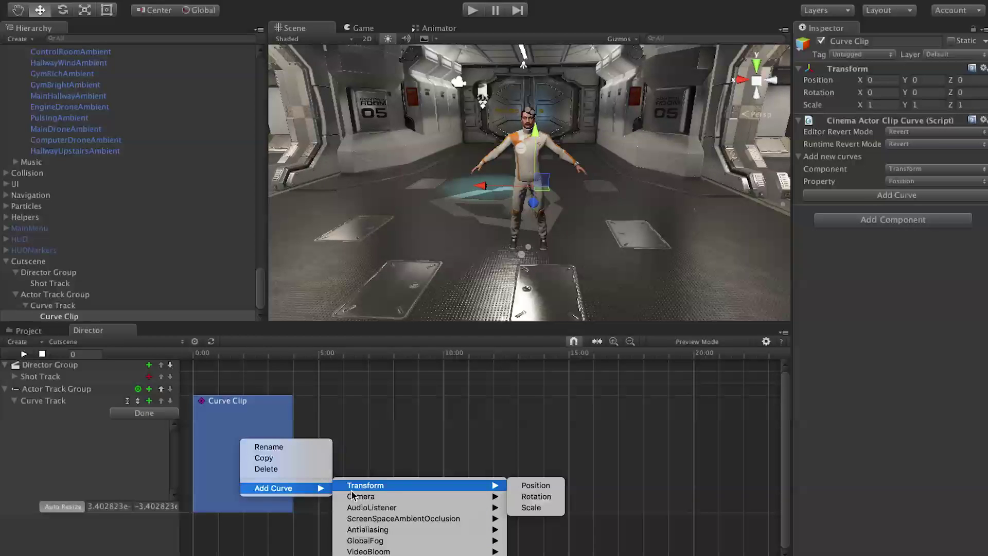
pyautogui.click(535, 486)
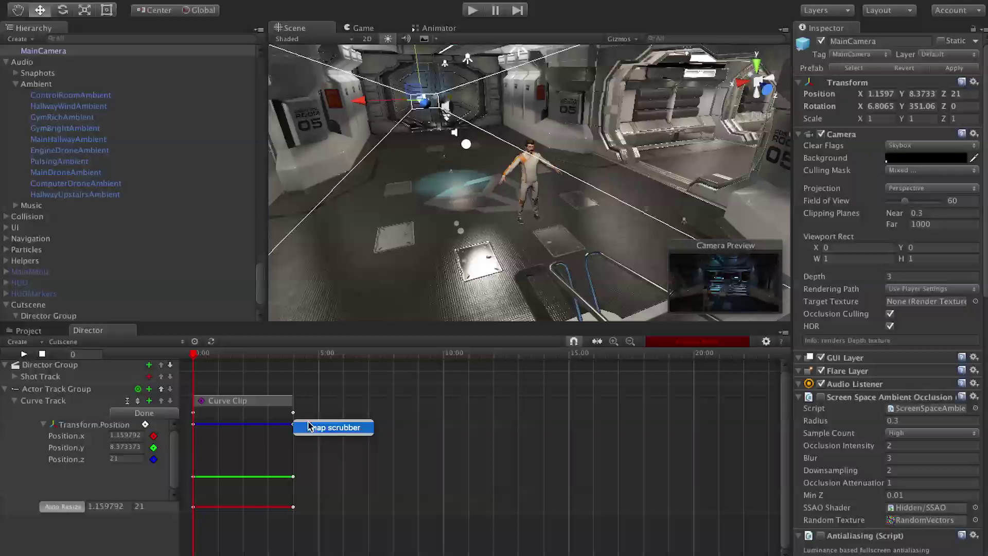
# Step: Key the camera pushed forward at the clip's end (Position.z 29.643), then preview the move from the start
pyautogui.click(293, 415)
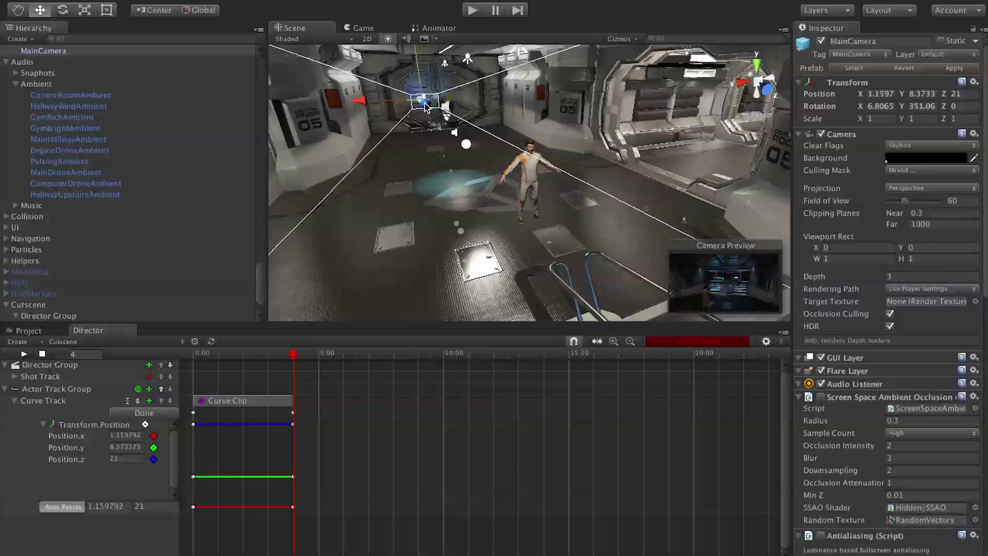
pyautogui.moveTo(425, 106); pyautogui.dragTo(444, 130)
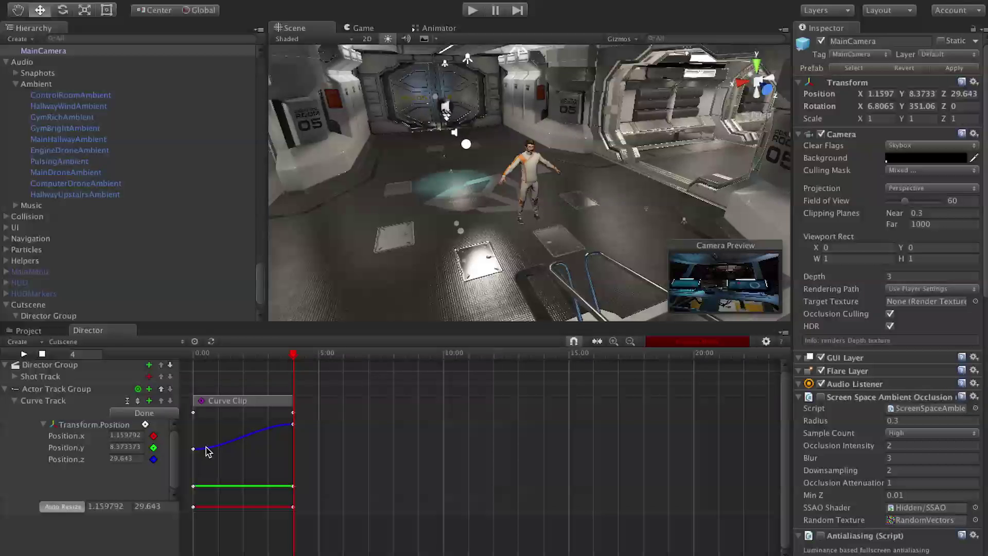
pyautogui.moveTo(288, 357); pyautogui.dragTo(194, 356)
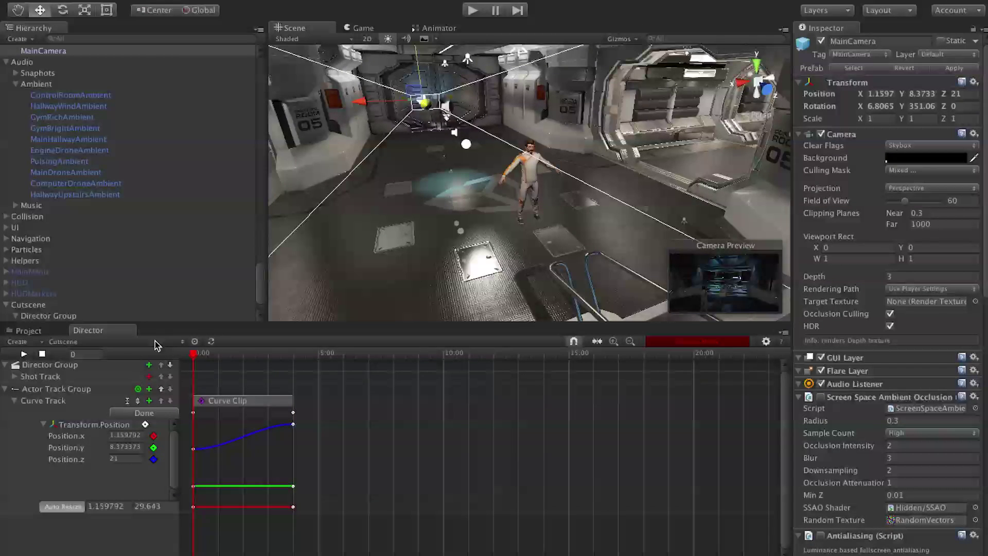
pyautogui.click(23, 353)
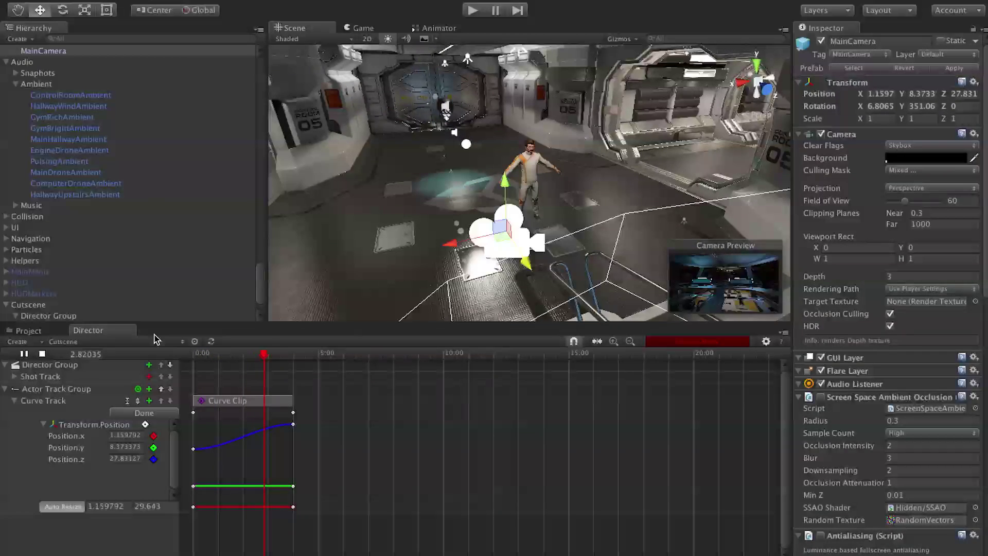
pyautogui.click(24, 354)
# Step: Rewind the cutscene and try moving and trimming the Curve Clip to start about 1 second in
pyautogui.moveTo(246, 355); pyautogui.dragTo(172, 356)
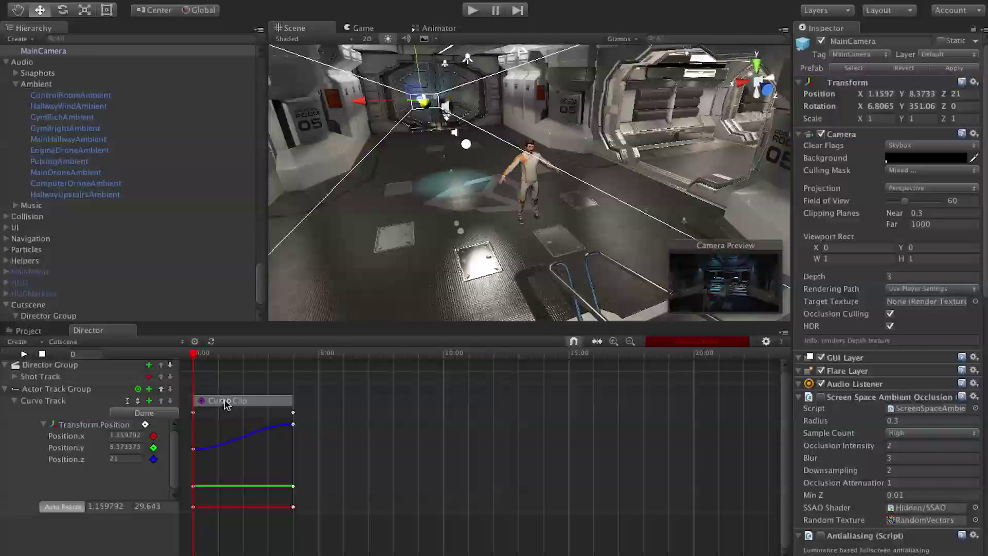
pyautogui.moveTo(225, 404); pyautogui.dragTo(243, 405)
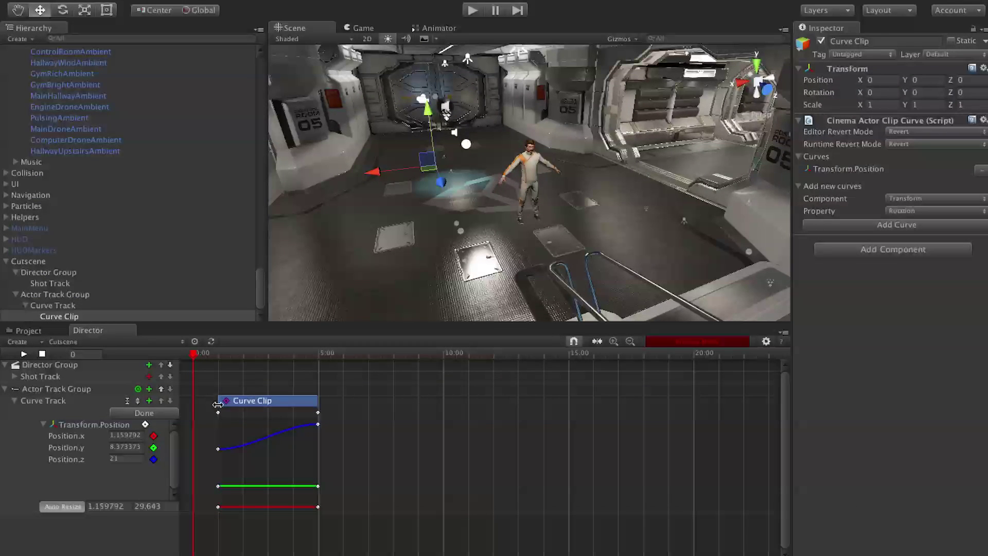
pyautogui.click(243, 404)
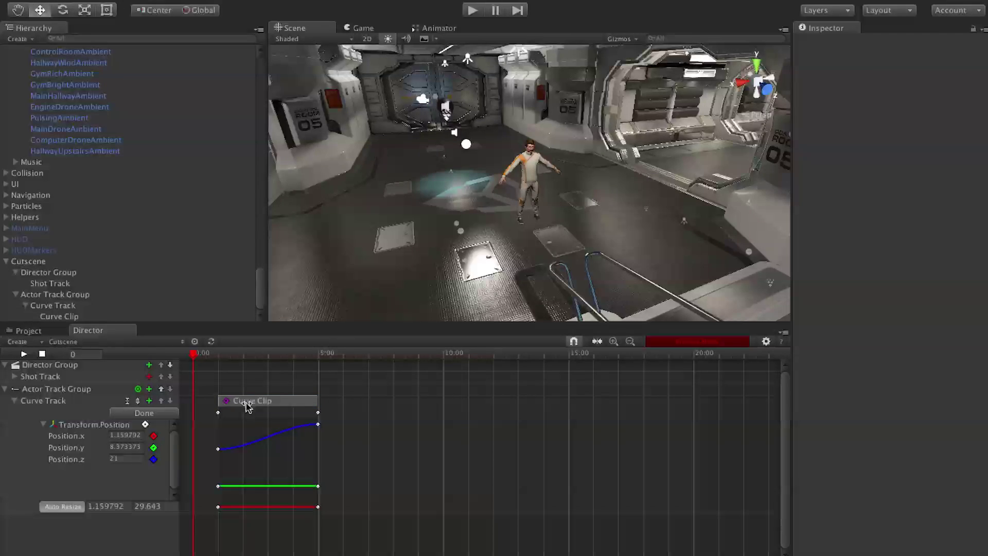
pyautogui.moveTo(217, 406); pyautogui.dragTo(244, 405)
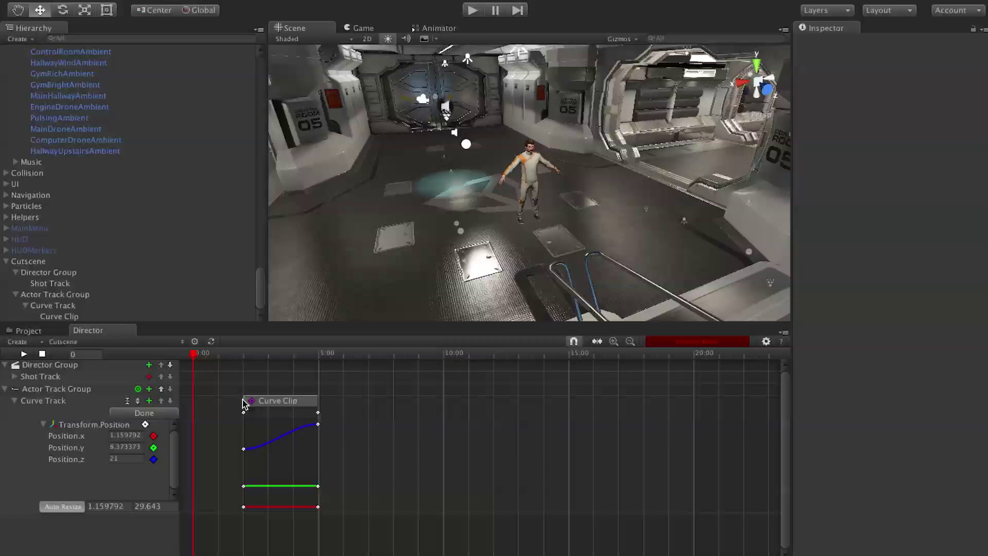
pyautogui.click(169, 414)
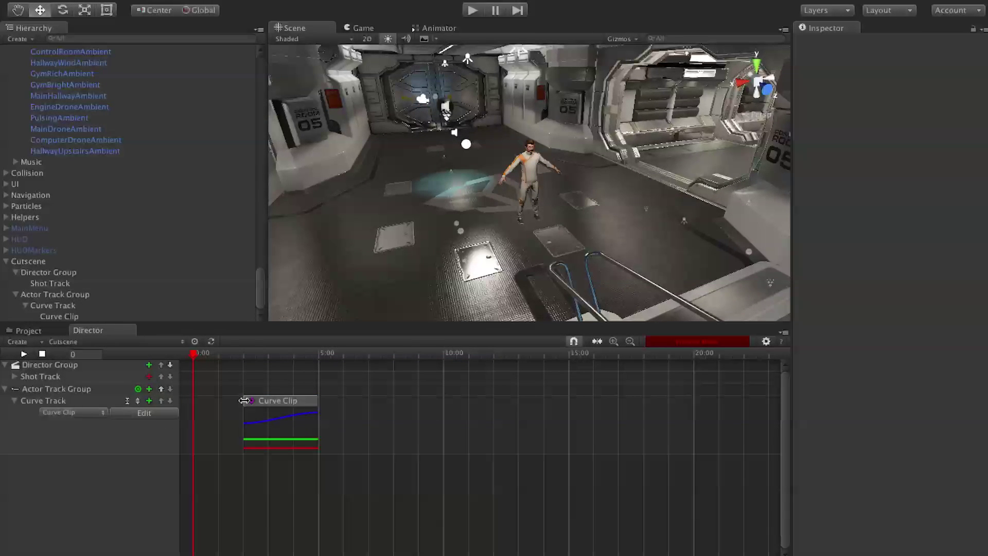
# Step: Shorten the clip, preview it, then extend its start back to 0:00
pyautogui.moveTo(244, 409); pyautogui.dragTo(263, 408)
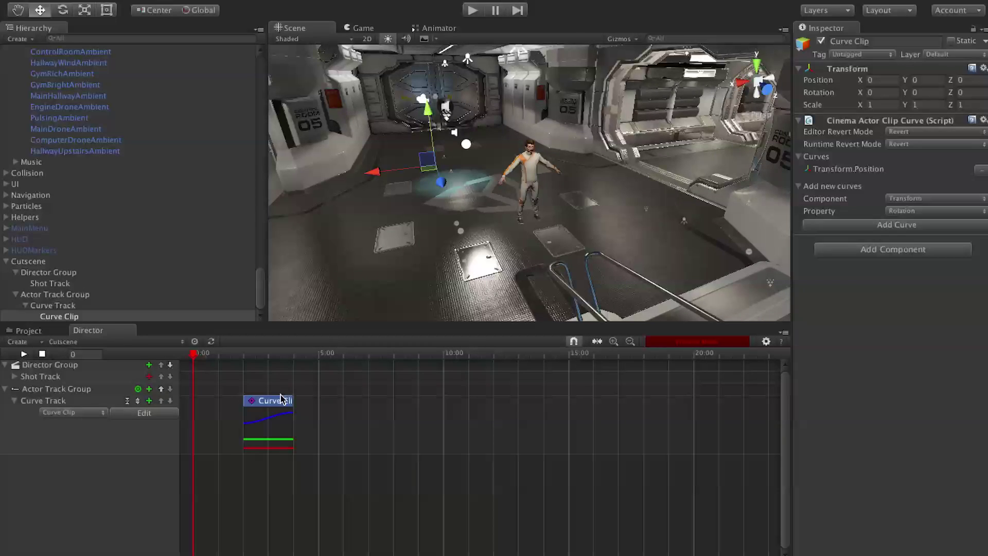
pyautogui.press('space')
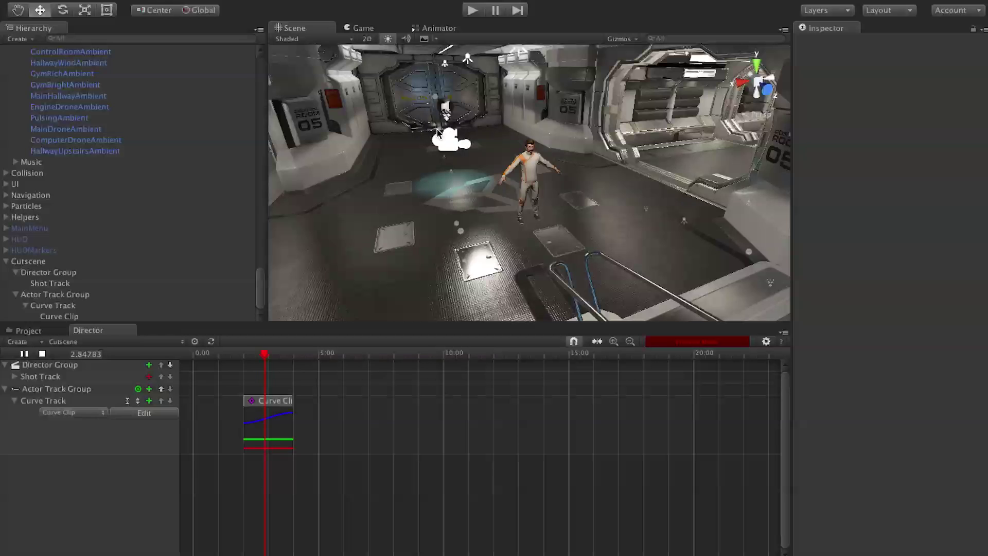
pyautogui.moveTo(303, 354); pyautogui.dragTo(192, 354)
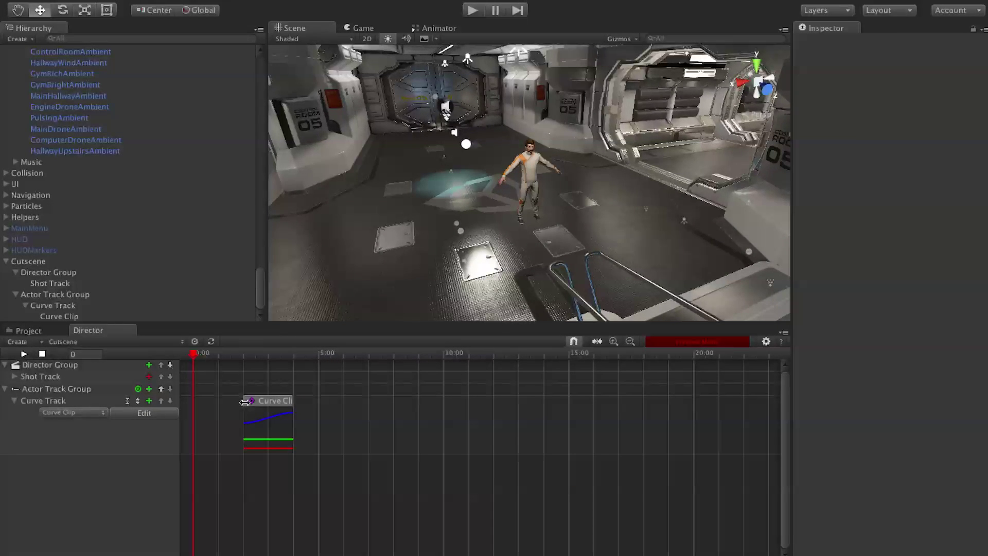
pyautogui.moveTo(245, 402); pyautogui.dragTo(194, 402)
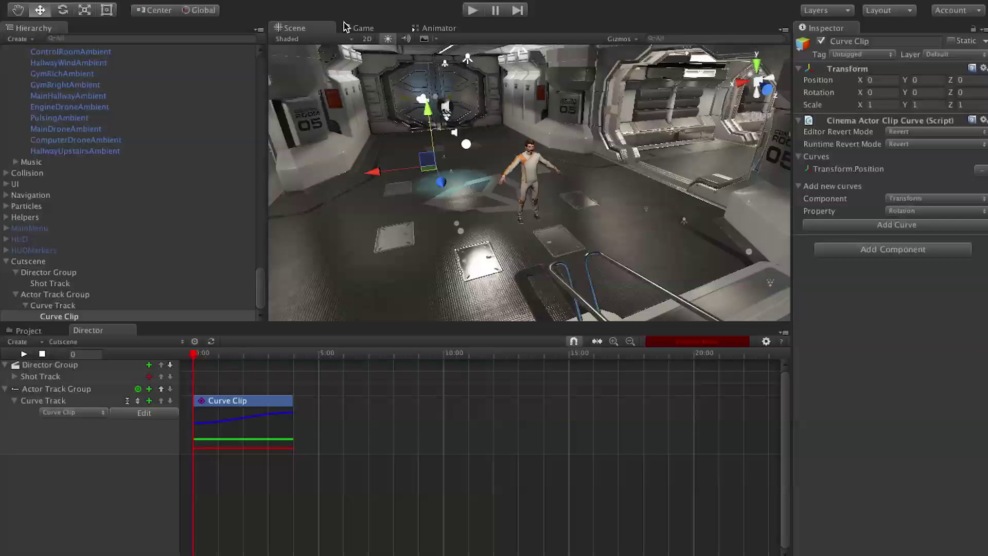
# Step: Add a Transform > Rotation curve to the Curve Clip
pyautogui.click(165, 414)
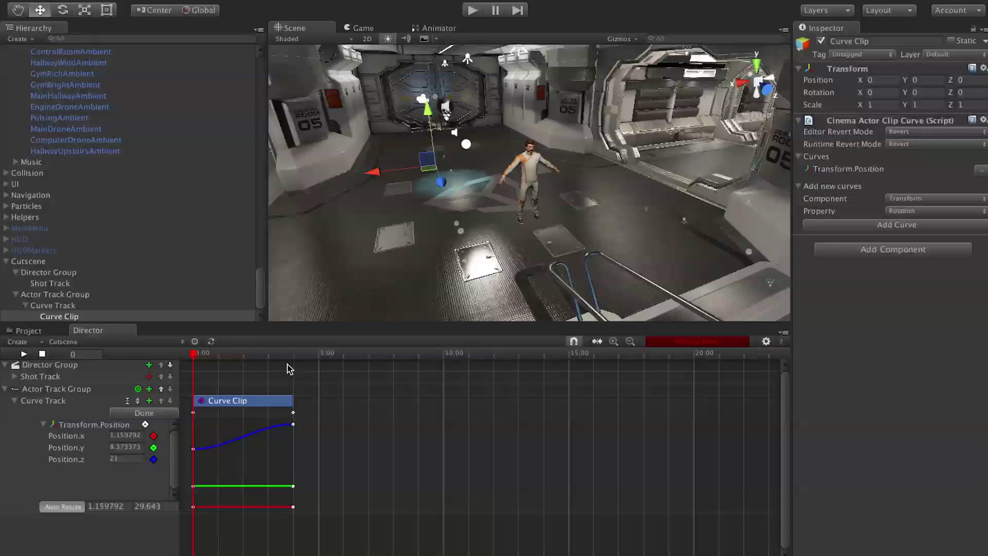
pyautogui.rightClick(234, 404)
pyautogui.click(264, 387)
pyautogui.rightClick(248, 405)
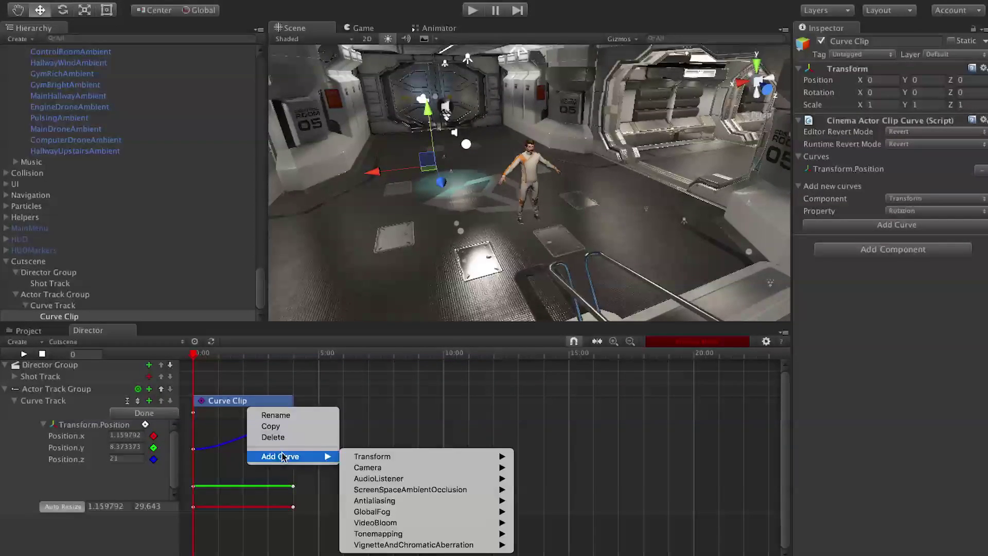
pyautogui.moveTo(289, 457)
pyautogui.moveTo(368, 457)
pyautogui.click(535, 457)
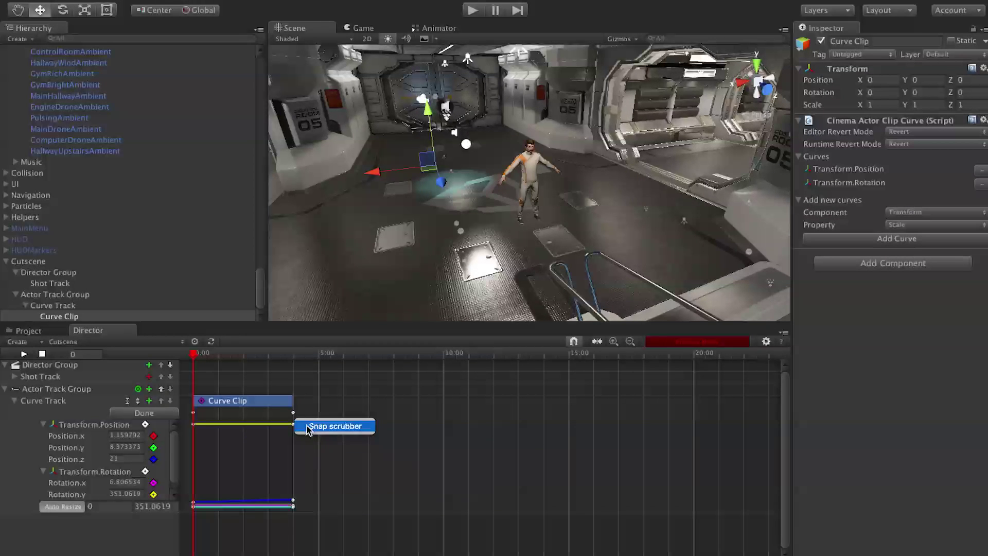
# Step: At the clip's end, rotate MainCamera to about 204.5 degrees Y to key its end rotation
pyautogui.click(335, 426)
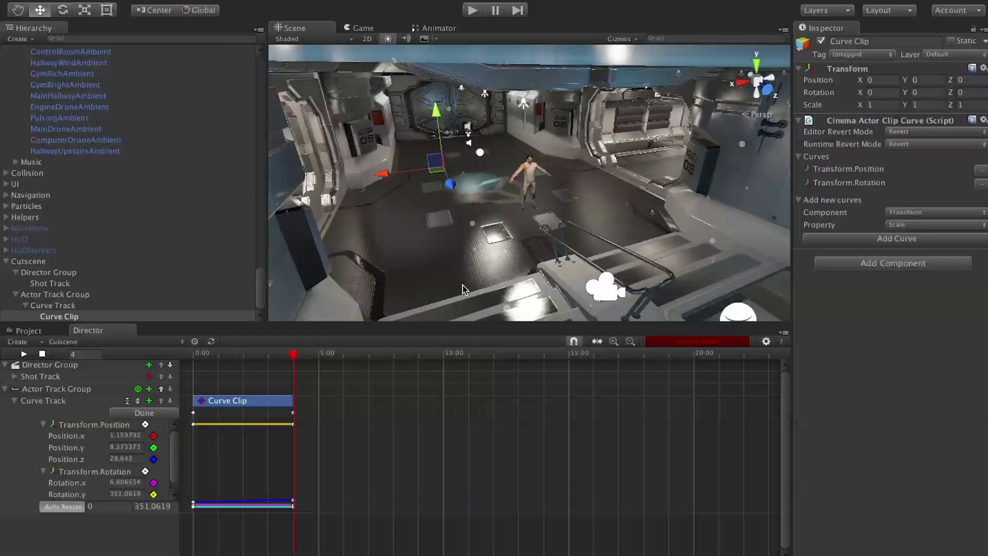
pyautogui.keyDown('alt'); pyautogui.moveTo(462, 289); pyautogui.dragTo(601, 267); pyautogui.keyUp('alt')
pyautogui.click(596, 266)
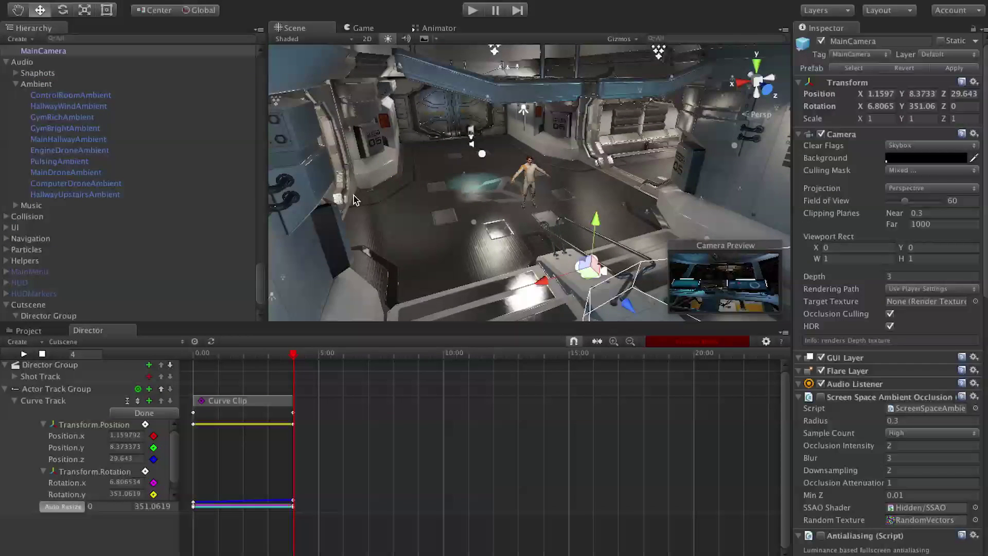
pyautogui.click(62, 11)
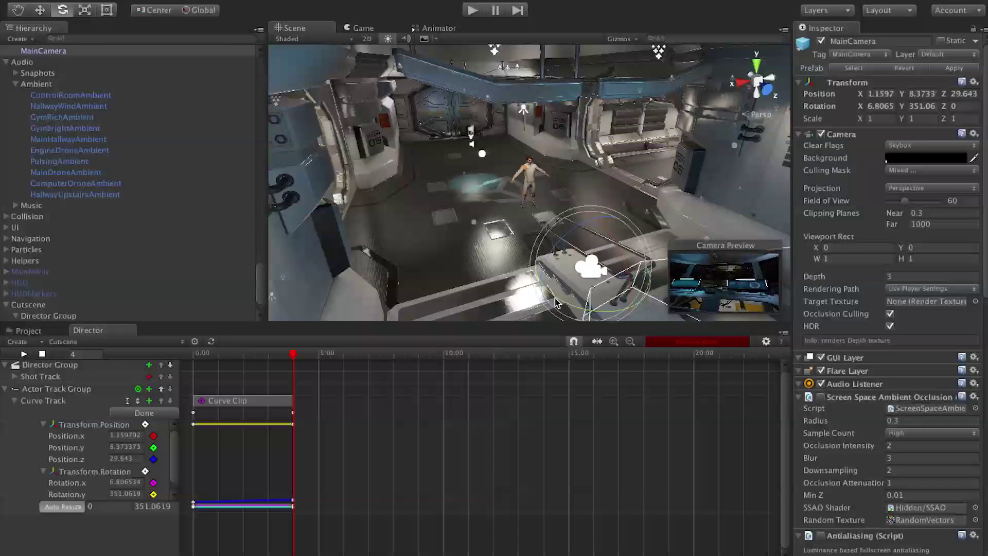
pyautogui.moveTo(613, 316); pyautogui.dragTo(774, 286)
pyautogui.moveTo(186, 379); pyautogui.dragTo(362, 417)
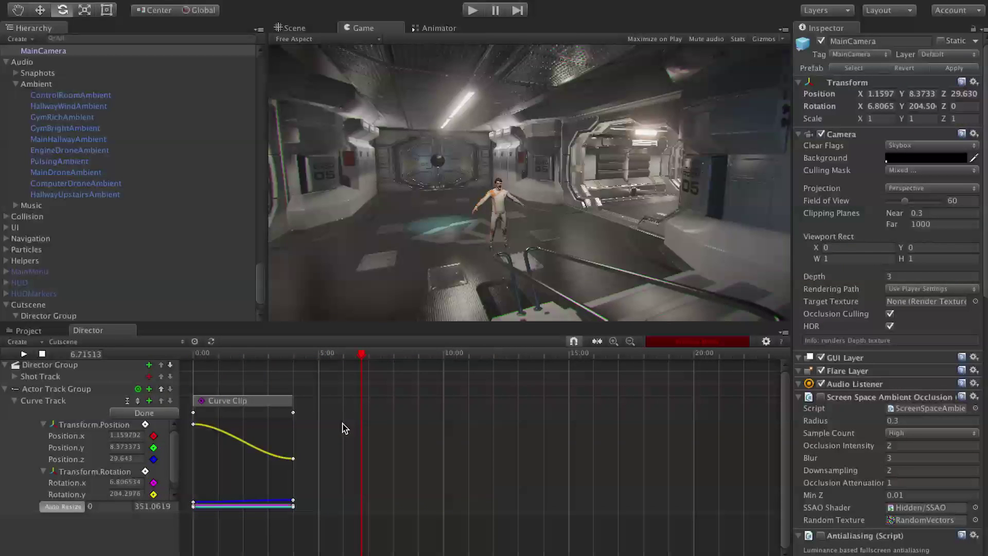
# Step: Select the Curve Clip and undo to drop its Transform.Rotation curve
pyautogui.click(345, 428)
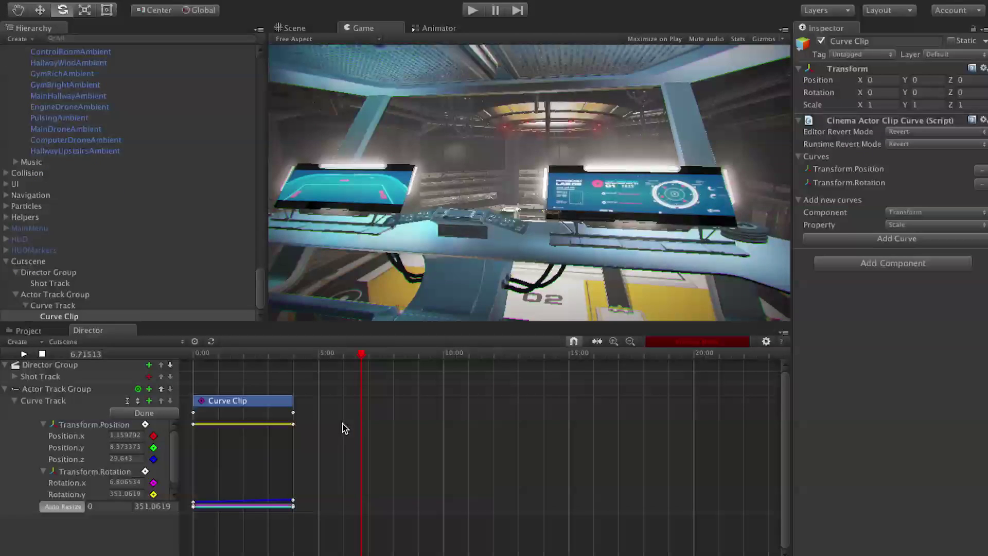
pyautogui.hotkey('ctrl', 'z')
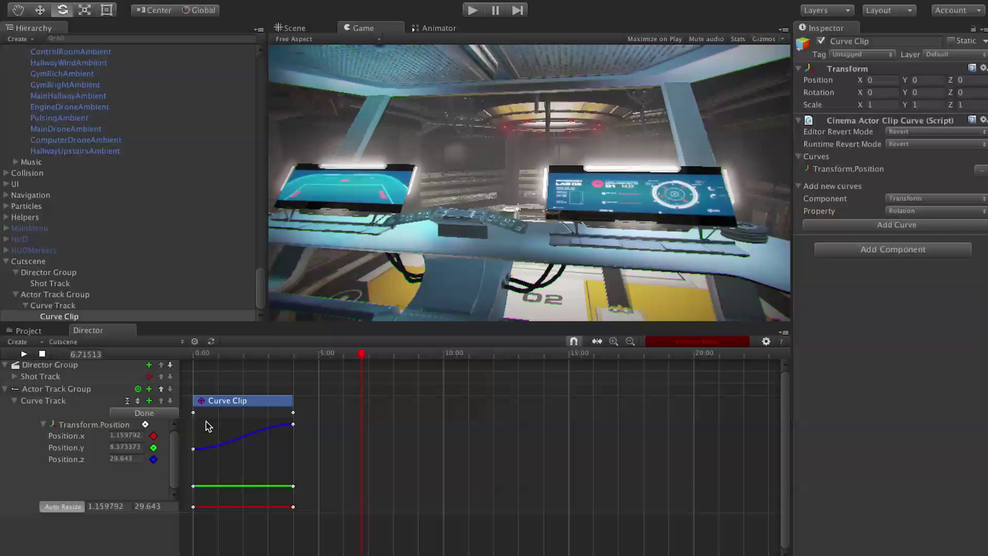
# Step: Add a second Curve Track to the Actor Track Group with a new Curve Clip
pyautogui.click(148, 402)
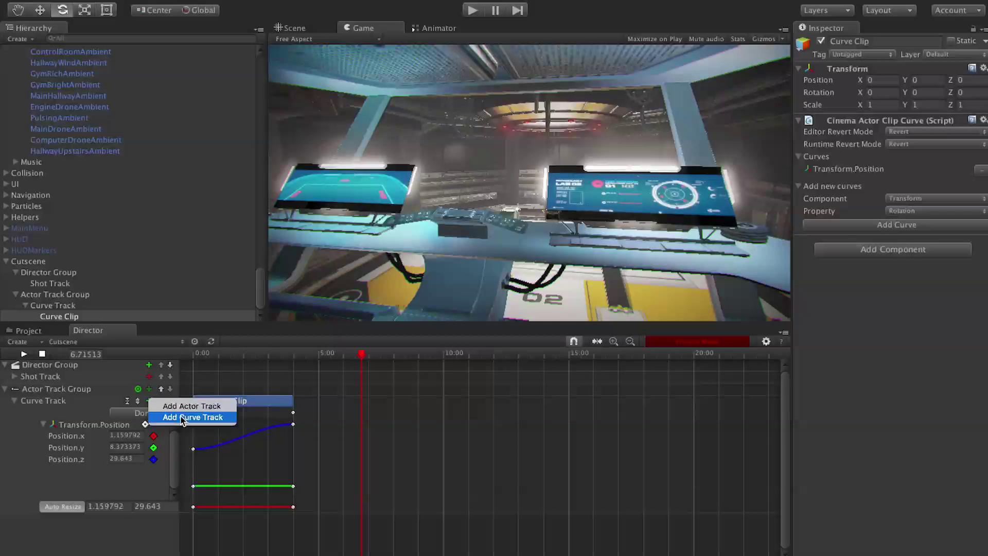
pyautogui.click(199, 417)
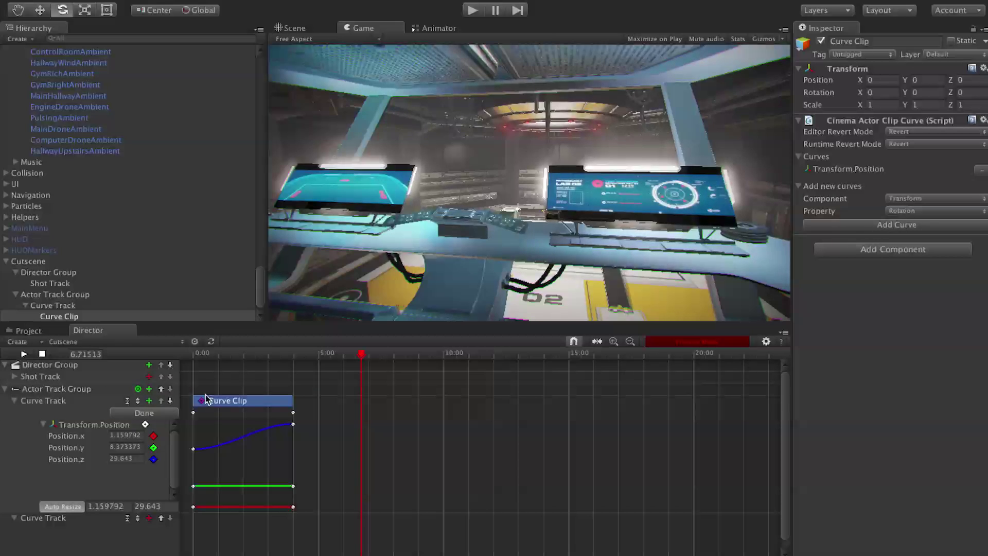
pyautogui.scroll(-1, 293, 472)
pyautogui.click(148, 508)
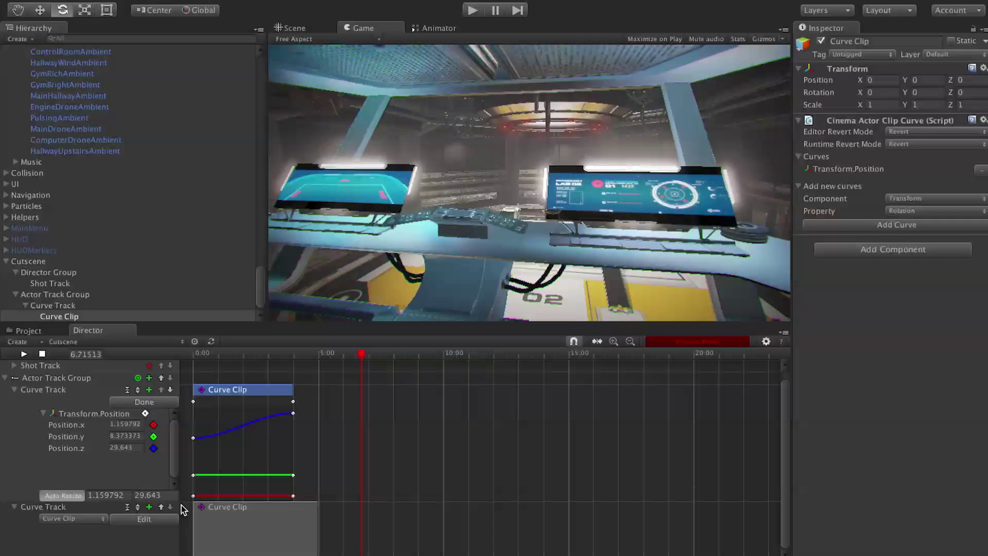
# Step: Give the new clip a Transform.Rotation curve, show its curve editor, and snap the playhead to 4
pyautogui.rightClick(239, 529)
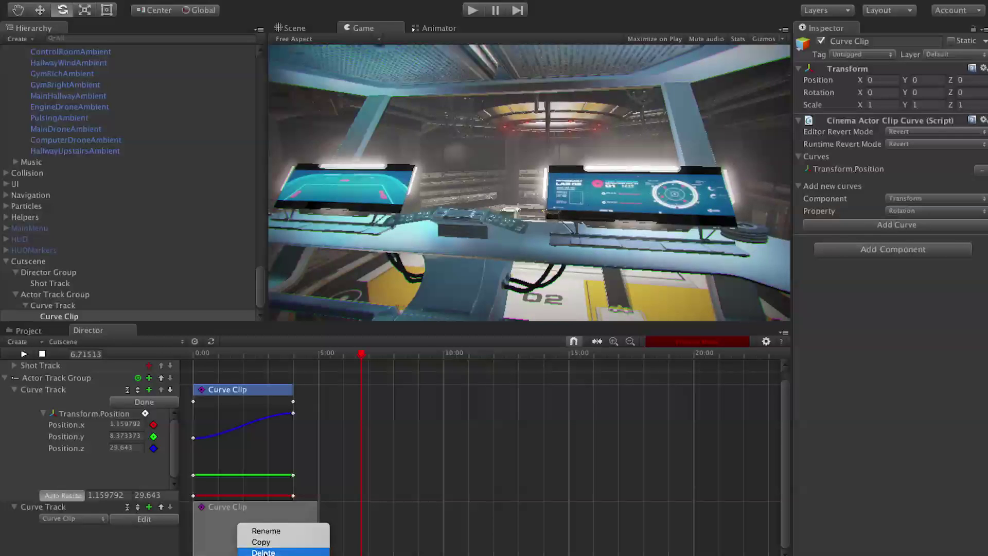
pyautogui.moveTo(495, 485)
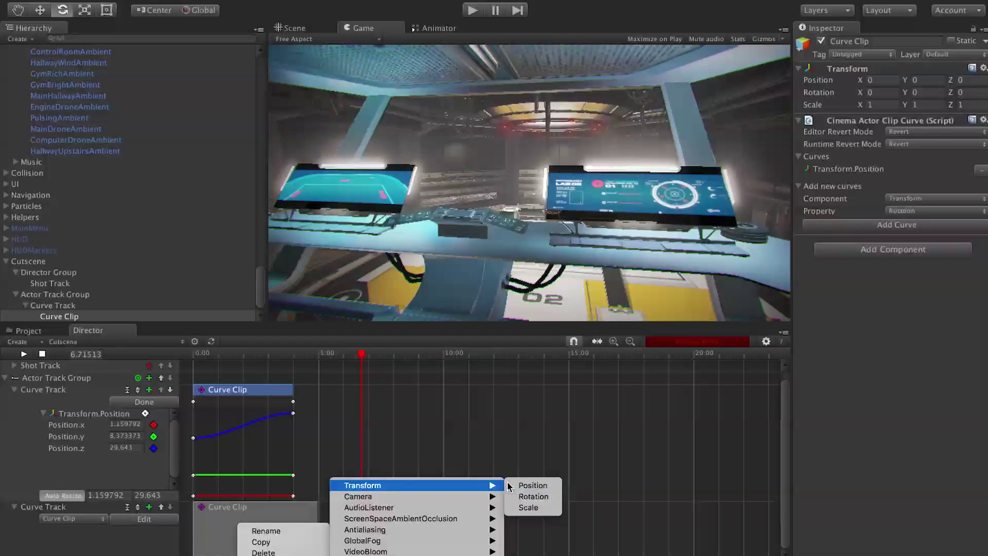
pyautogui.click(533, 497)
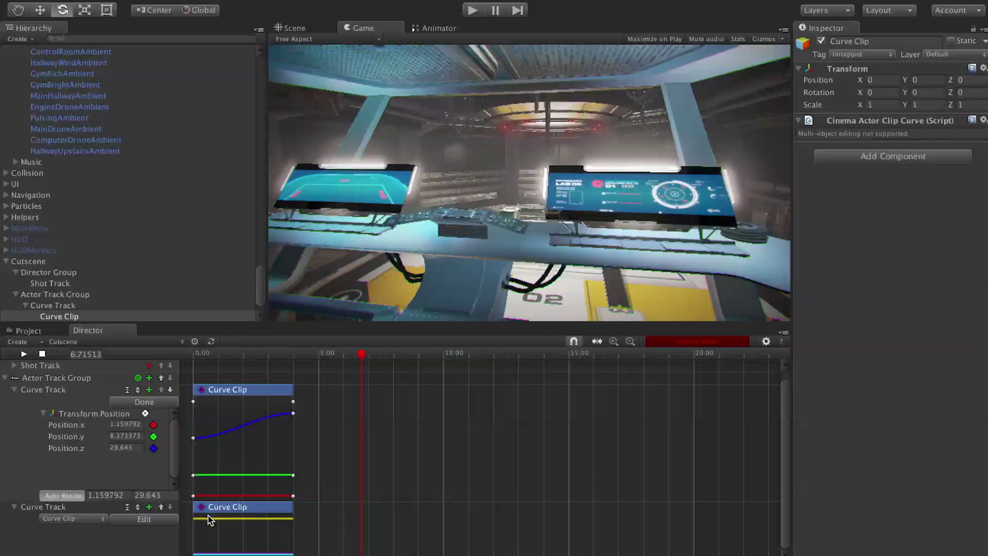
pyautogui.click(170, 521)
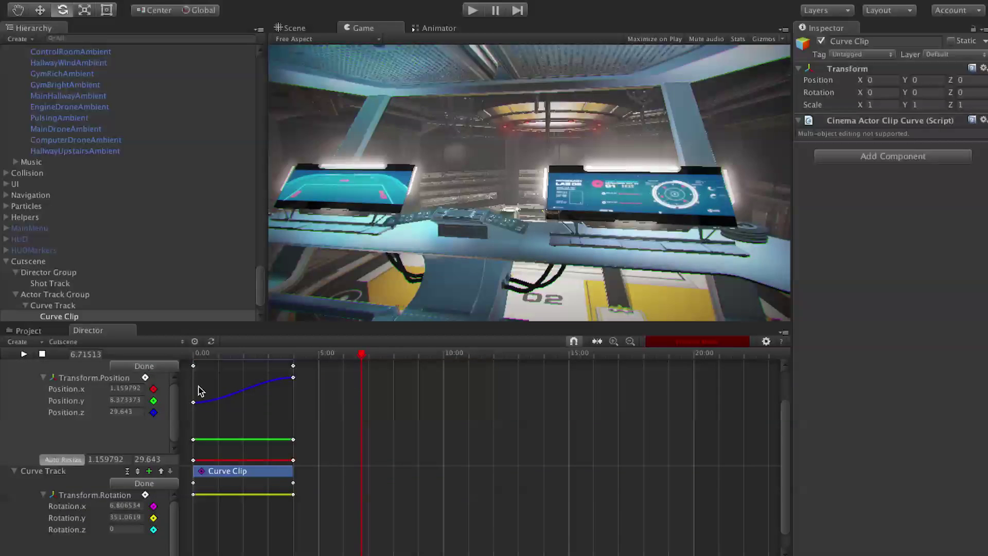
pyautogui.click(197, 387)
pyautogui.click(164, 371)
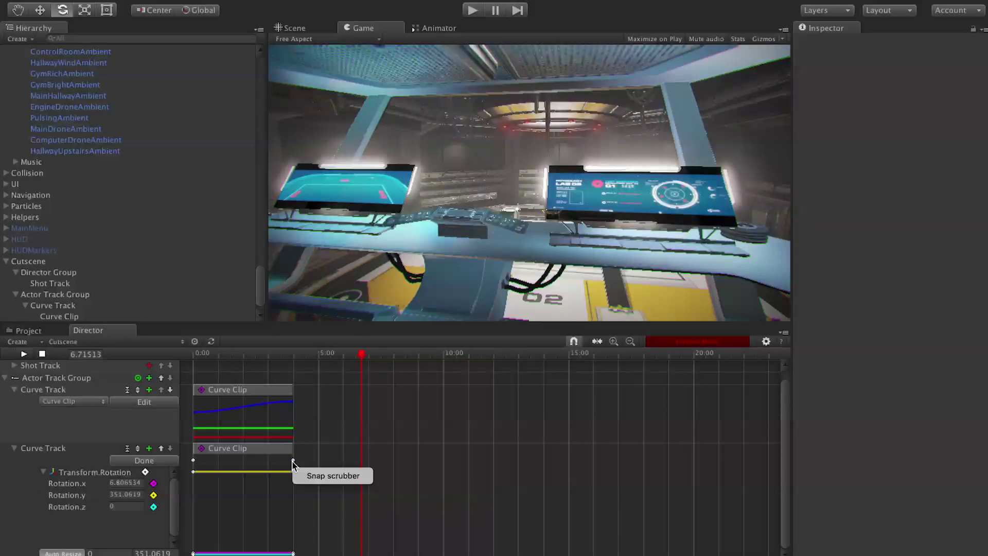
pyautogui.click(309, 481)
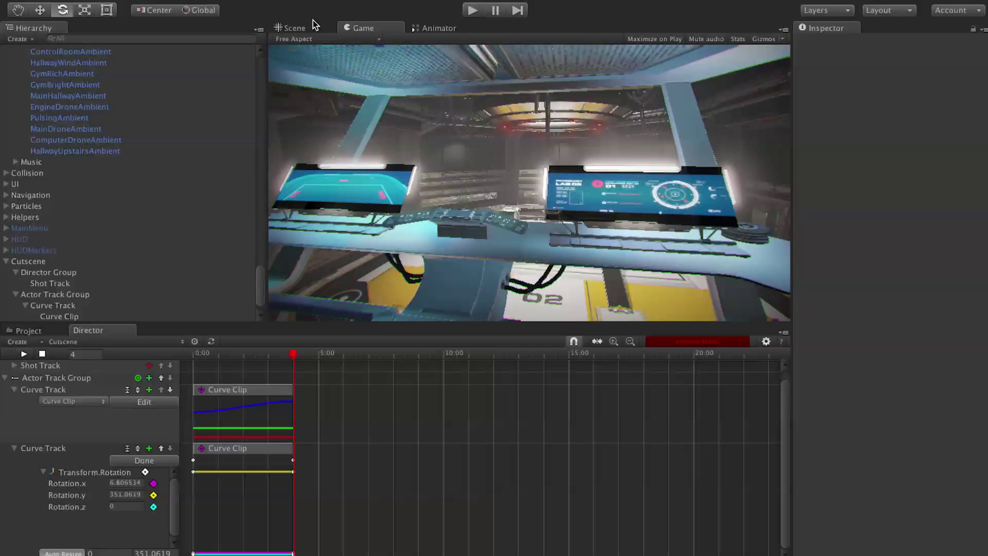
# Step: Rotate the MainCamera in the Scene view to key its Y rotation
pyautogui.click(314, 27)
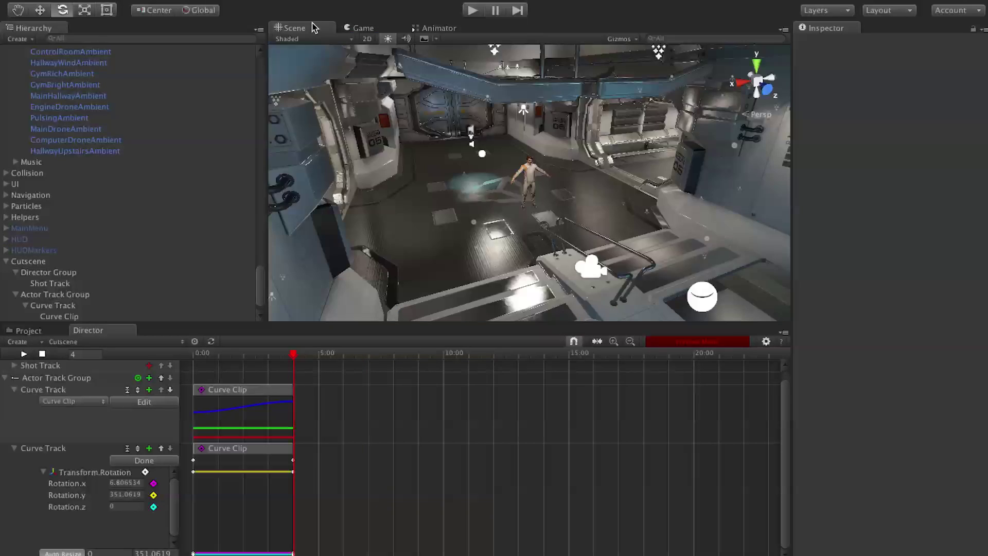
pyautogui.click(589, 267)
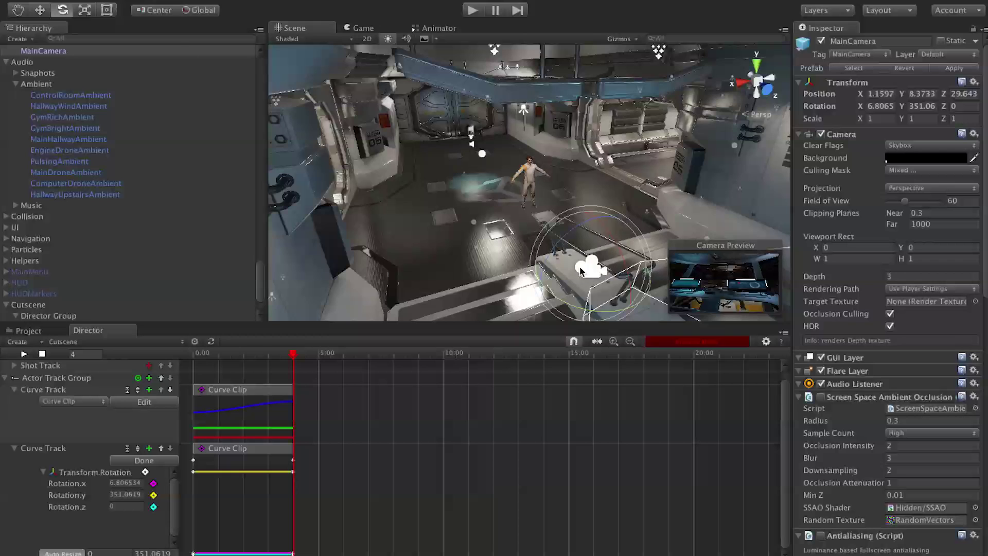
pyautogui.moveTo(593, 304); pyautogui.dragTo(761, 309)
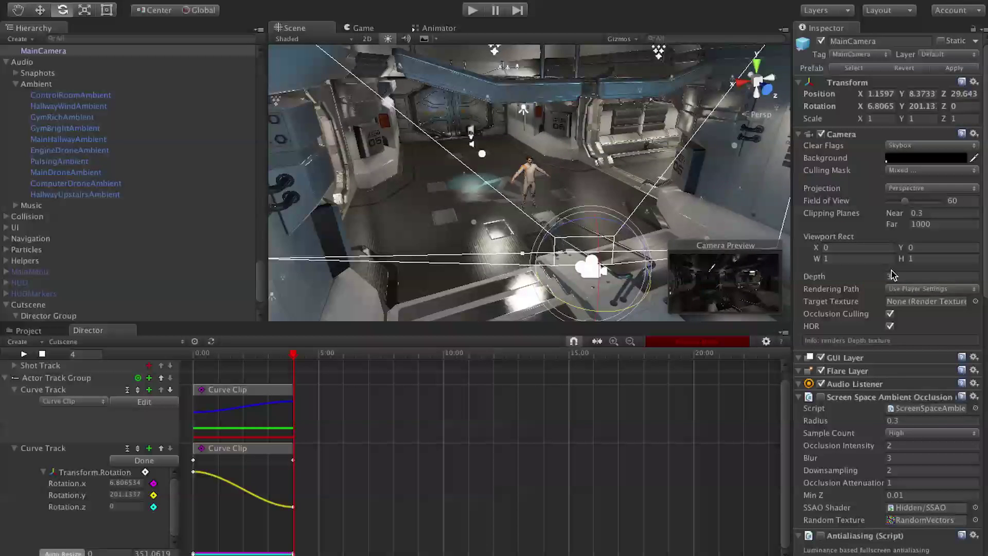
# Step: Trim the second Curve Clip to span roughly 1–3 seconds and play the preview
pyautogui.moveTo(293, 353); pyautogui.dragTo(252, 356)
pyautogui.click(194, 355)
pyautogui.moveTo(195, 448); pyautogui.dragTo(219, 450)
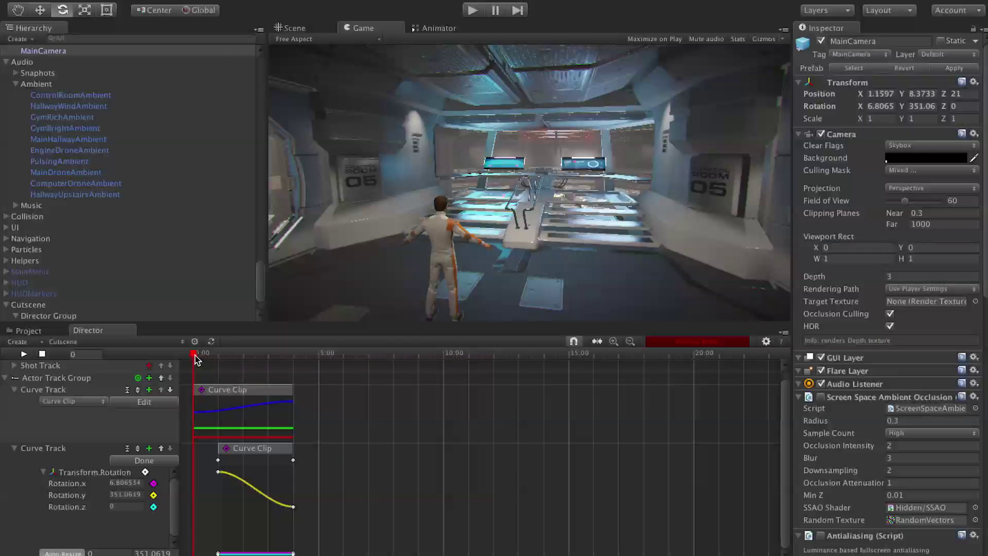
pyautogui.moveTo(195, 355); pyautogui.dragTo(280, 383)
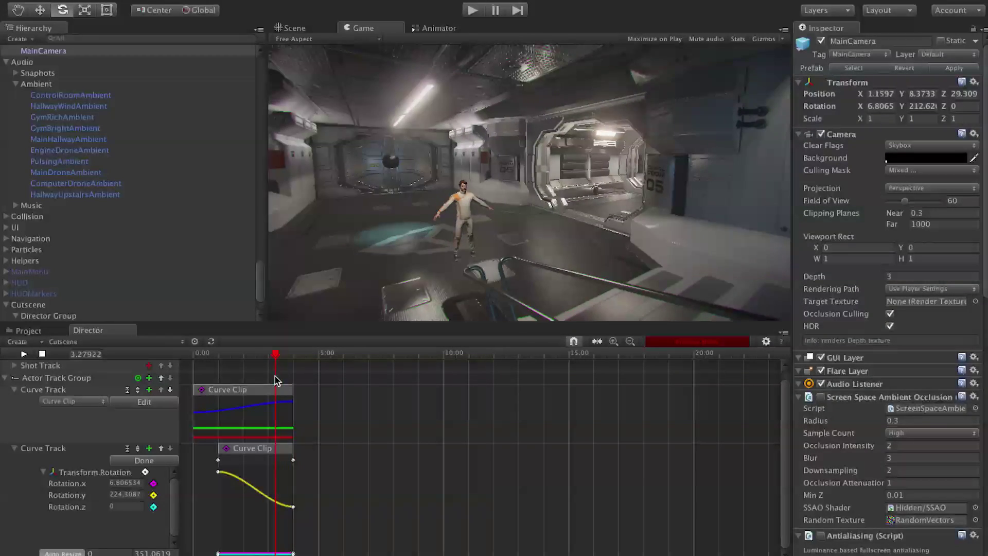
pyautogui.moveTo(286, 455); pyautogui.dragTo(269, 453)
pyautogui.moveTo(270, 355); pyautogui.dragTo(195, 363)
pyautogui.click(24, 354)
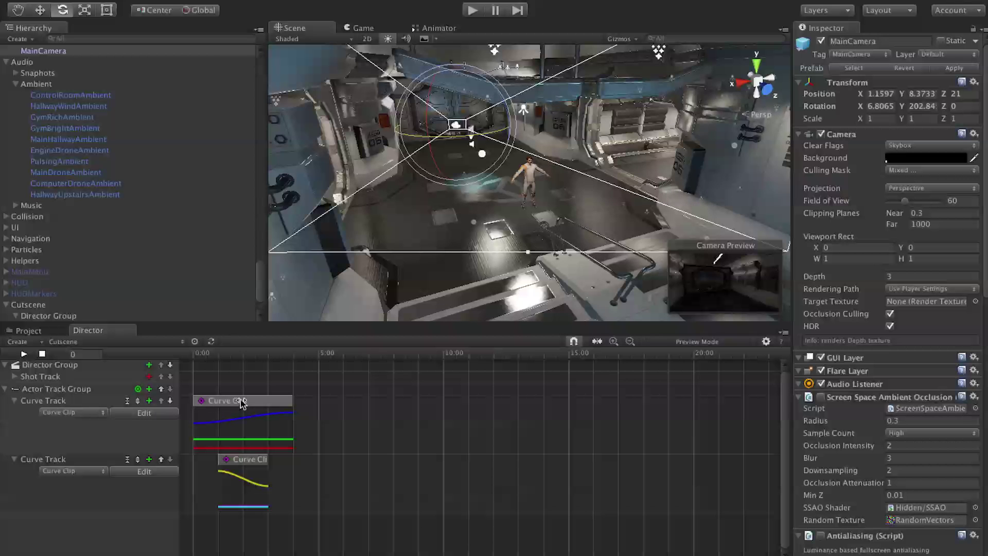
pyautogui.rightClick(241, 462)
pyautogui.moveTo(289, 512)
pyautogui.moveTo(369, 491)
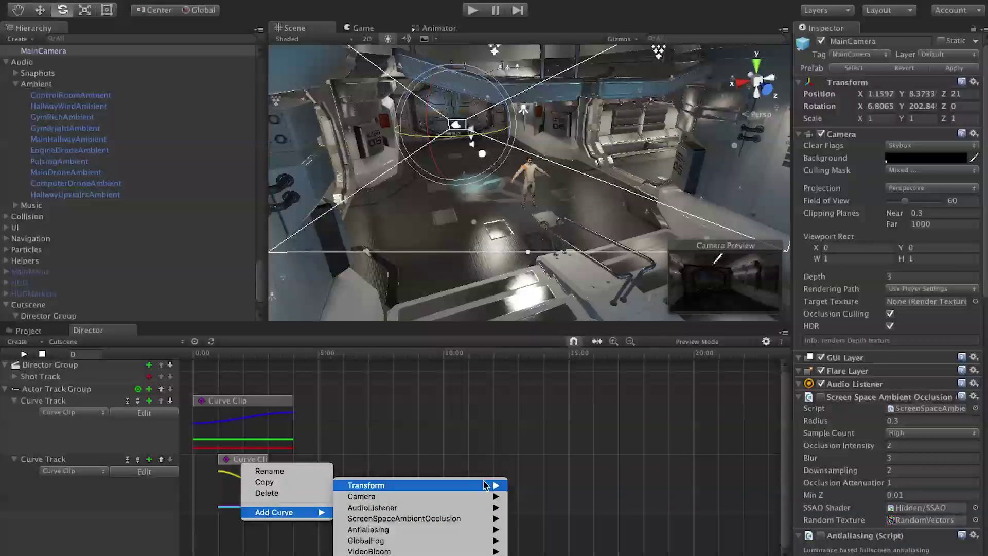
pyautogui.moveTo(461, 530)
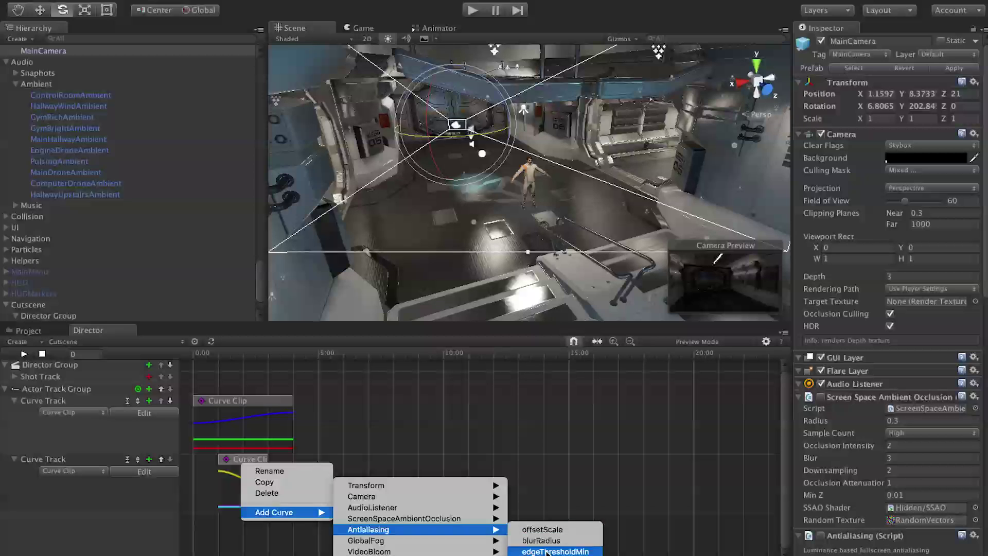
pyautogui.moveTo(486, 541)
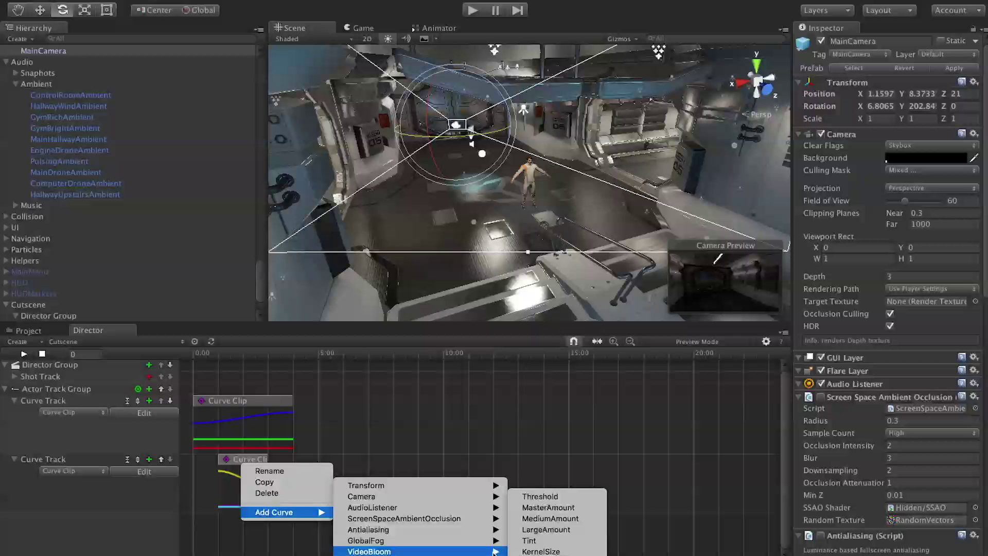
pyautogui.click(354, 432)
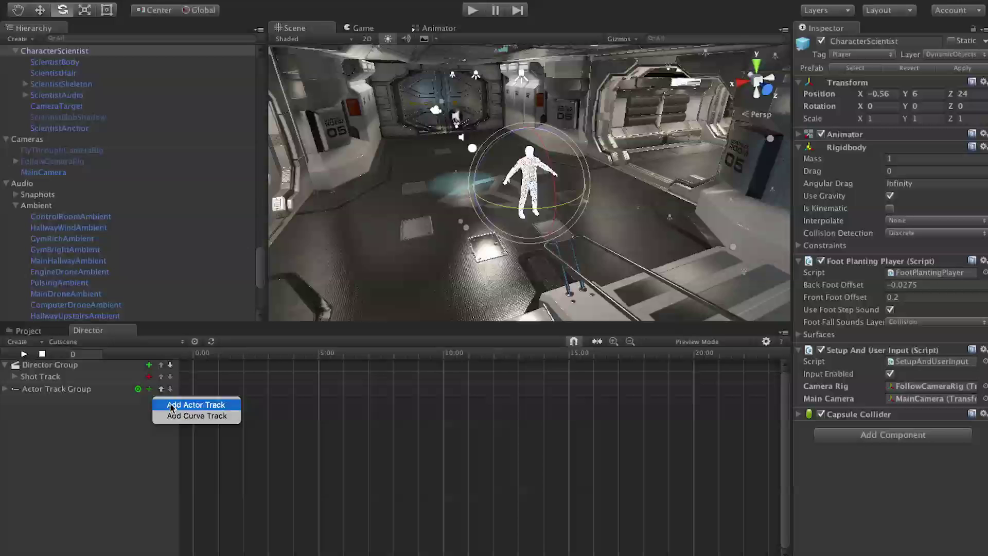
# Step: Add an actor track to the existing group and collapse the two curve tracks
pyautogui.click(172, 405)
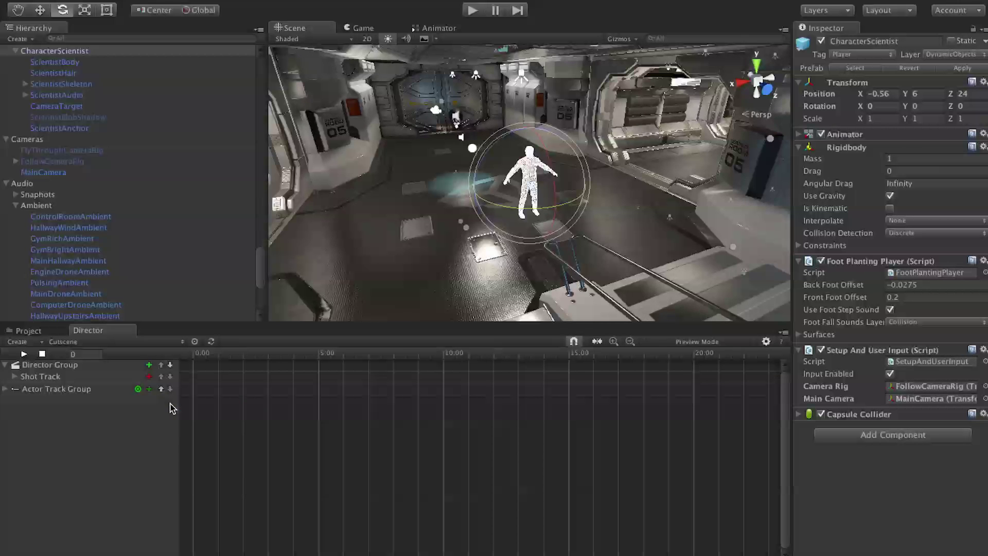
pyautogui.click(14, 401)
pyautogui.click(15, 414)
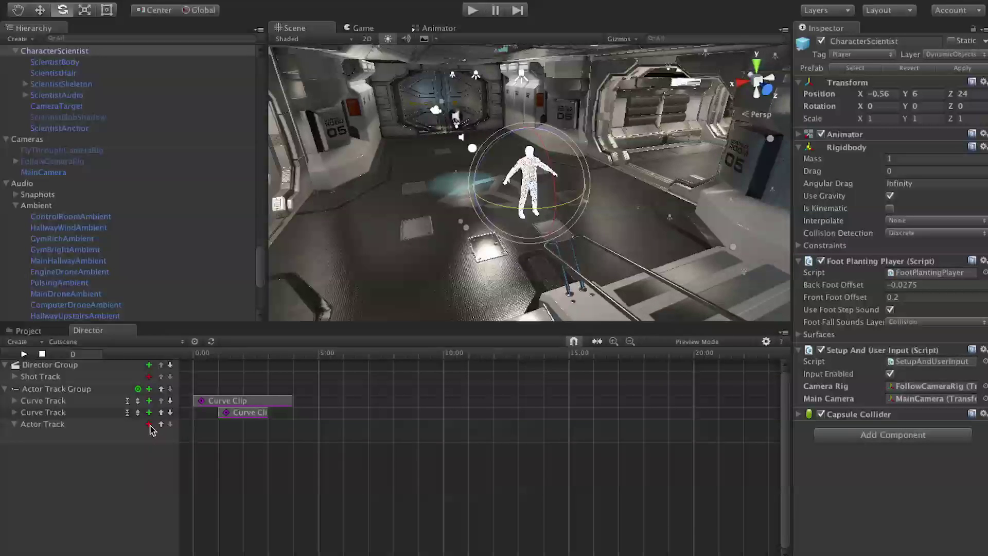
pyautogui.click(149, 424)
# Step: Create a new Actor Track Group and assign the scientist character, found by searching 'sci', as its actor
pyautogui.click(20, 342)
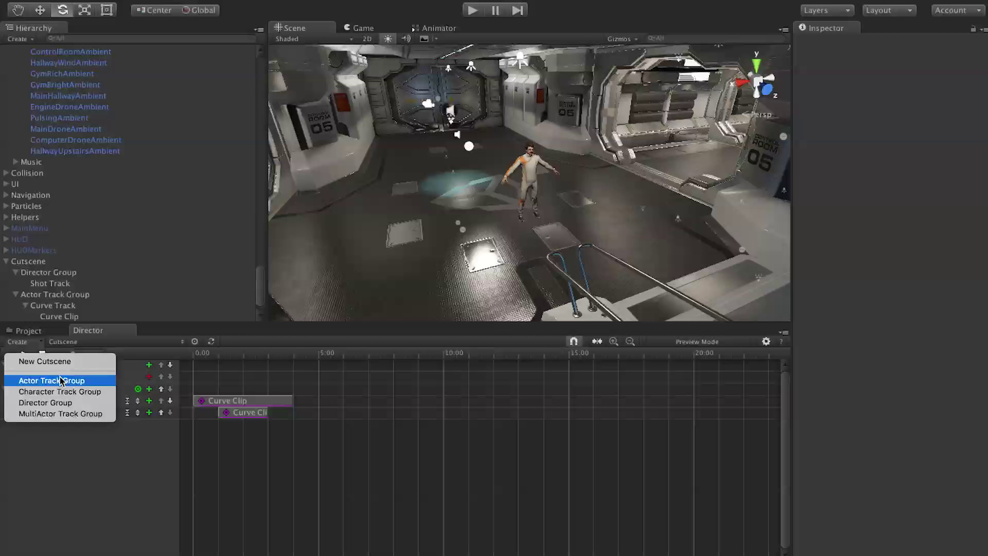
pyautogui.click(61, 381)
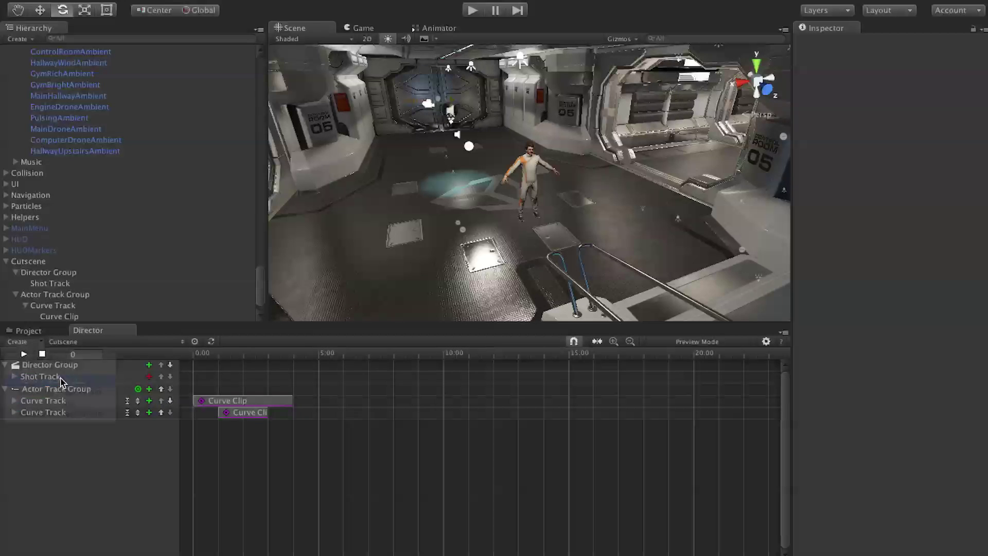
pyautogui.click(137, 425)
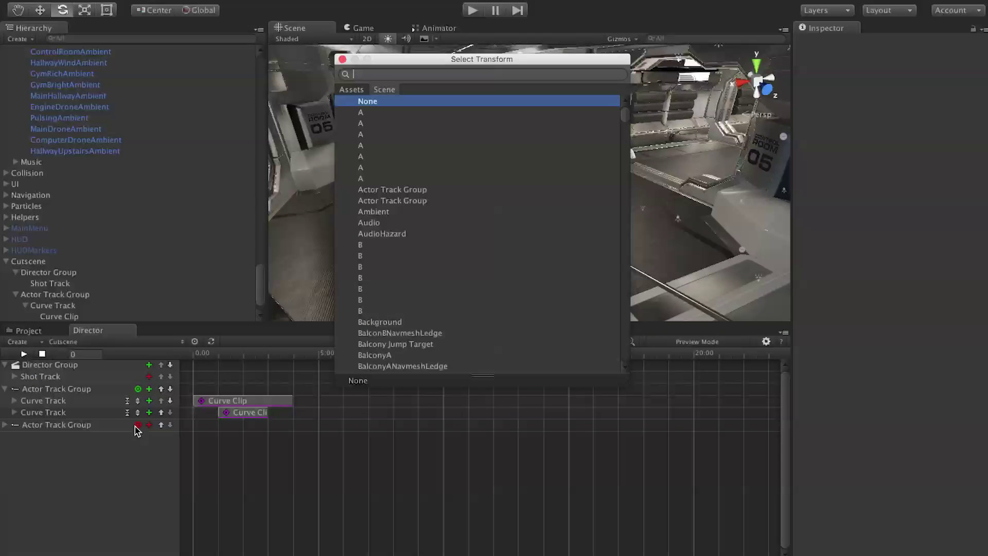
pyautogui.write('scien')
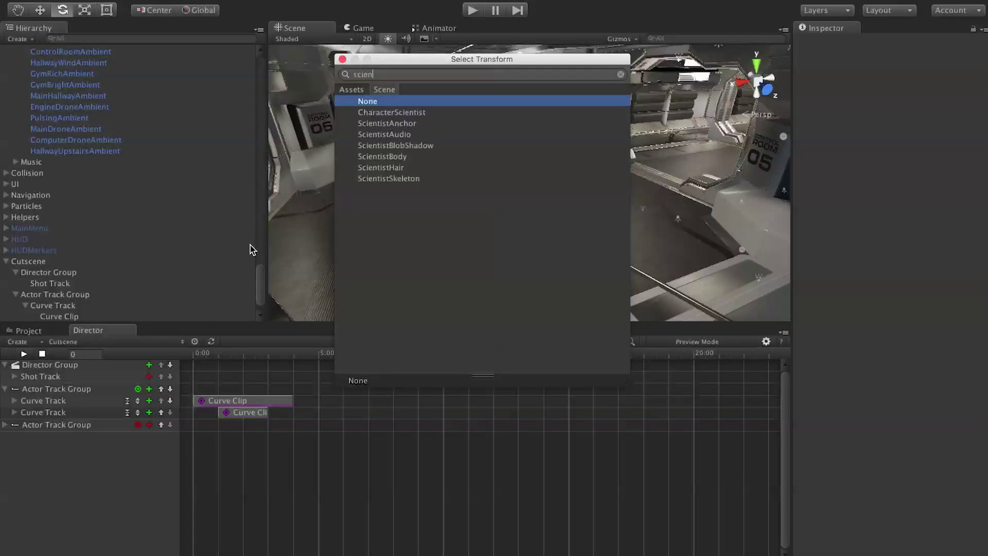
pyautogui.doubleClick(402, 113)
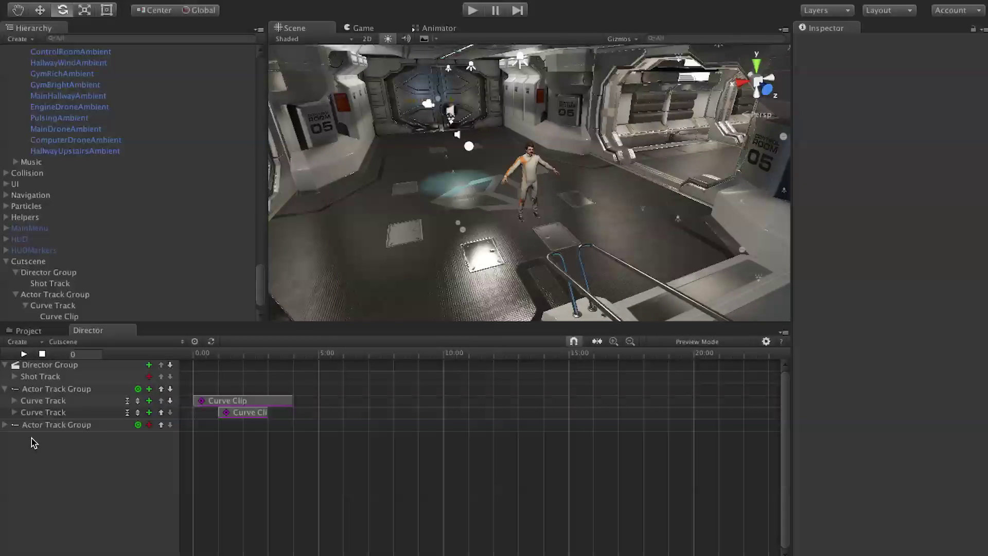
pyautogui.scroll(2, 492, 144)
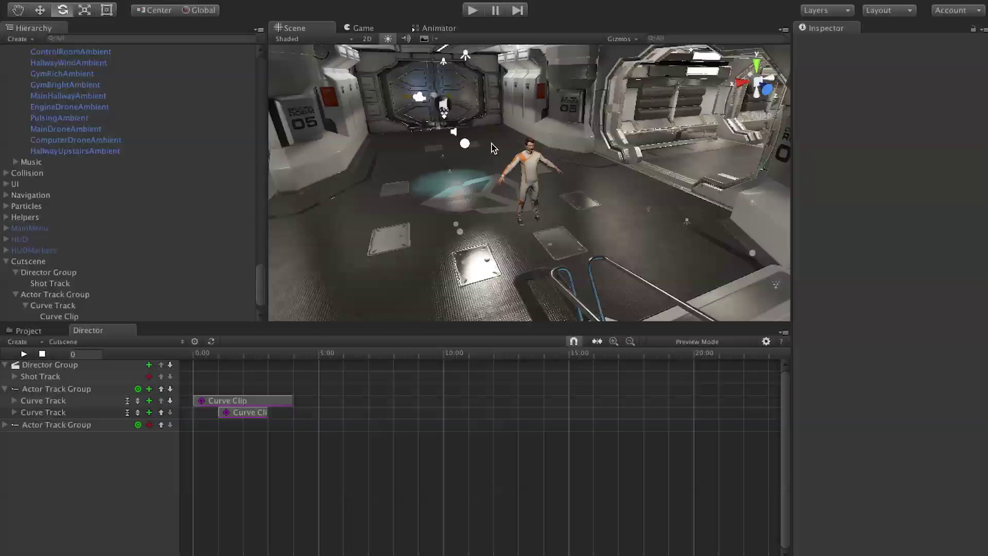
pyautogui.click(150, 425)
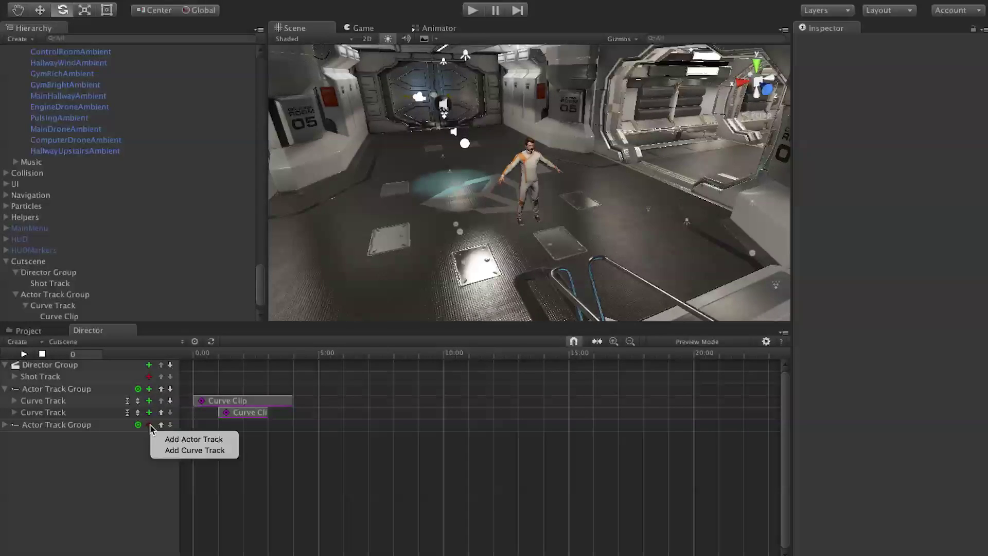
# Step: Add an Actor Track to the scientist group and place a Play Animation event on it
pyautogui.click(182, 441)
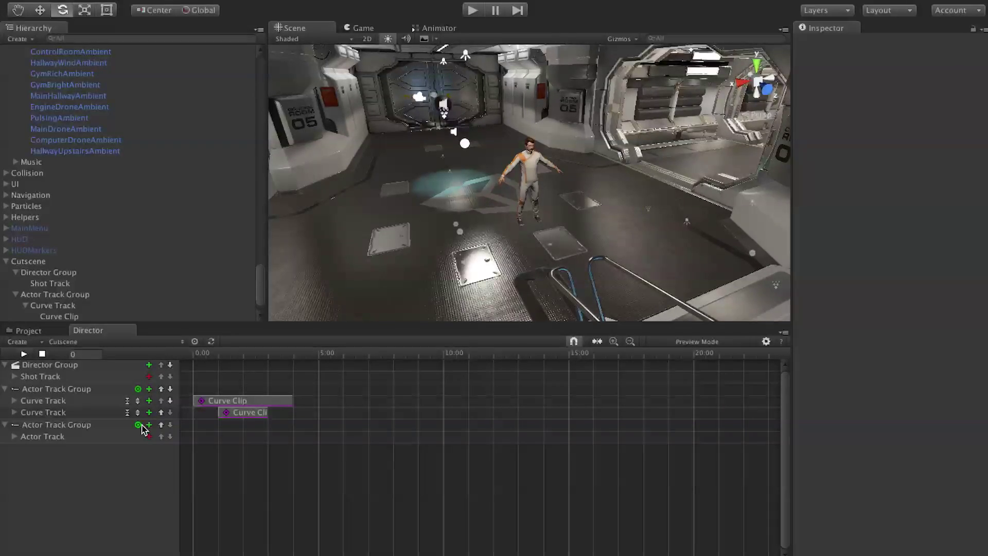
pyautogui.click(14, 437)
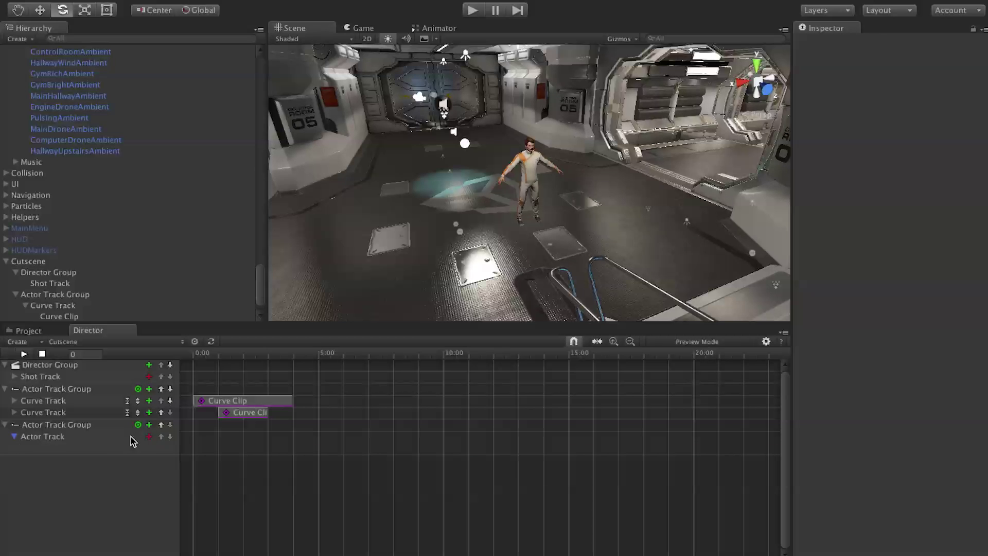
pyautogui.click(150, 438)
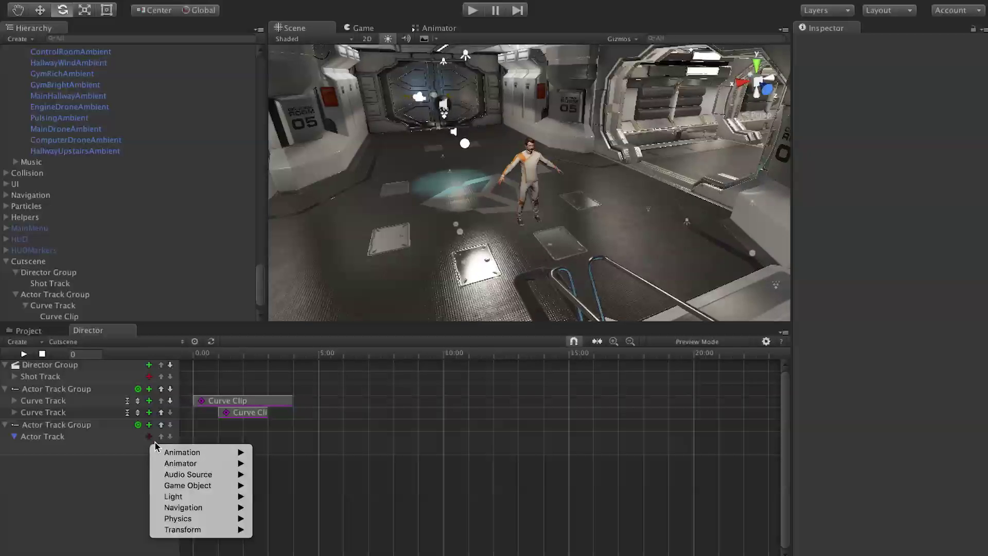
pyautogui.moveTo(163, 453)
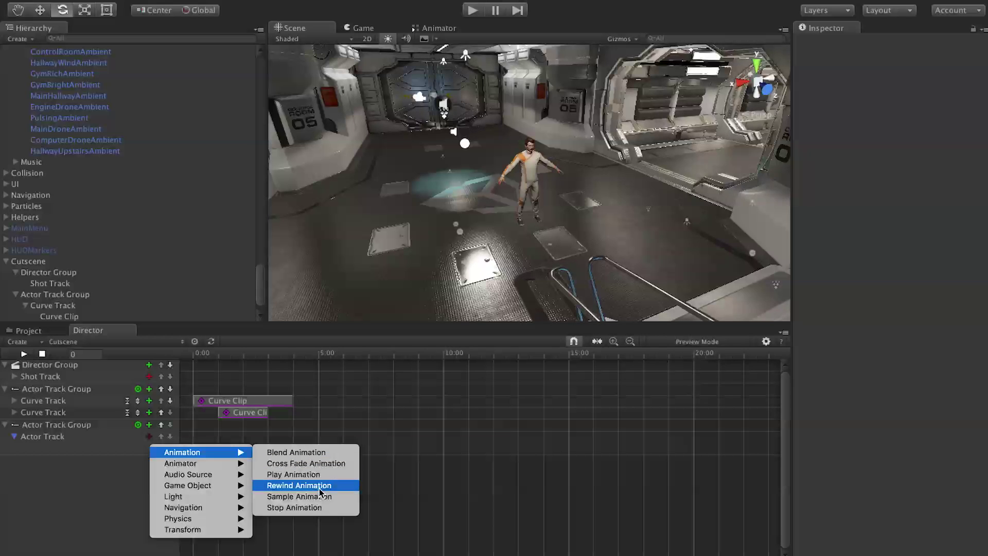
pyautogui.click(307, 474)
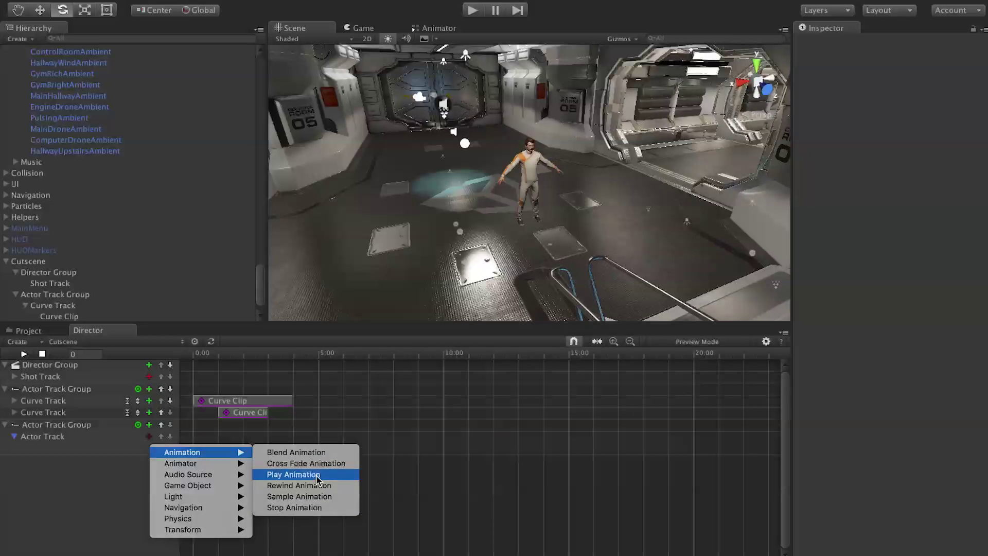
# Step: Trim the Play Animation clip to about one second in, then delete it from the Actor Track
pyautogui.click(199, 445)
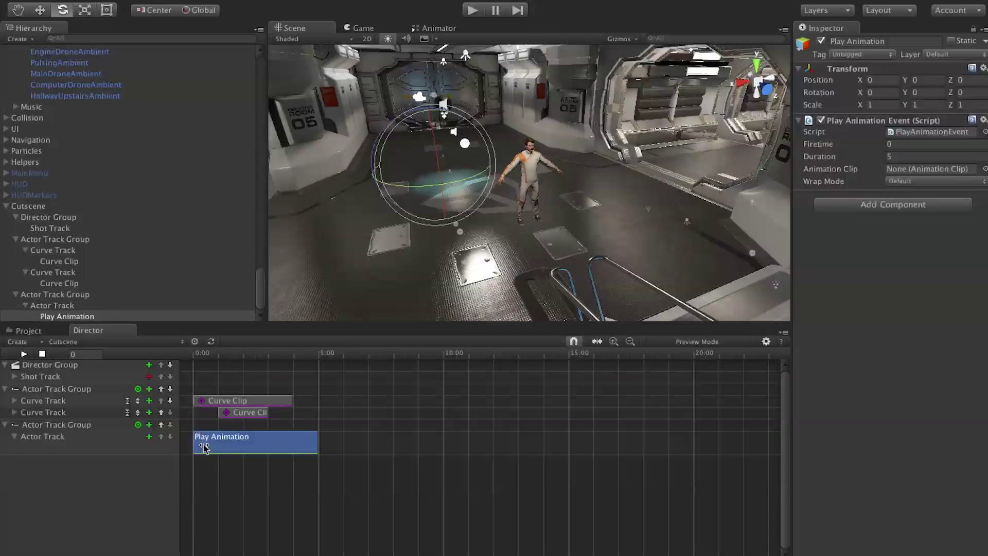
pyautogui.moveTo(199, 445); pyautogui.dragTo(224, 443)
pyautogui.rightClick(248, 447)
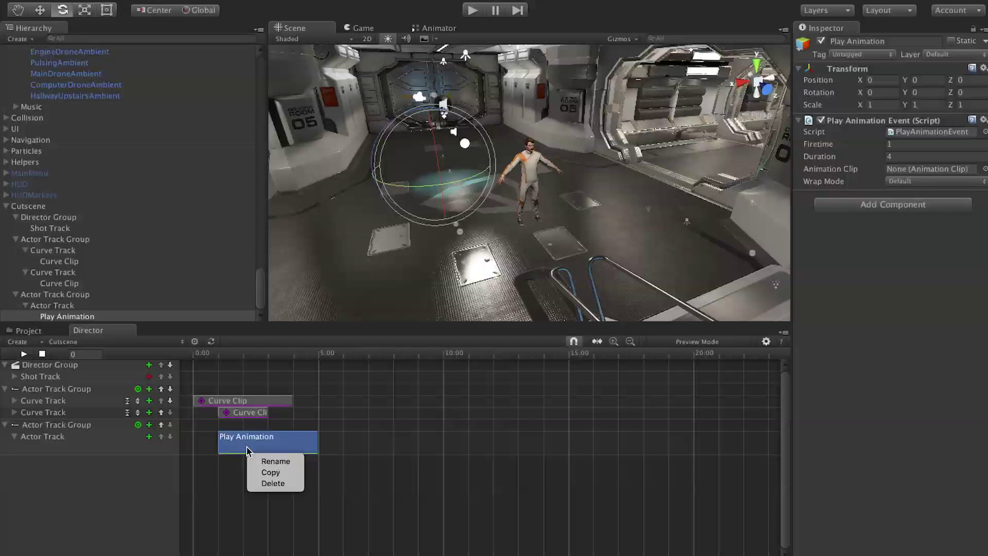
pyautogui.click(270, 485)
pyautogui.click(149, 437)
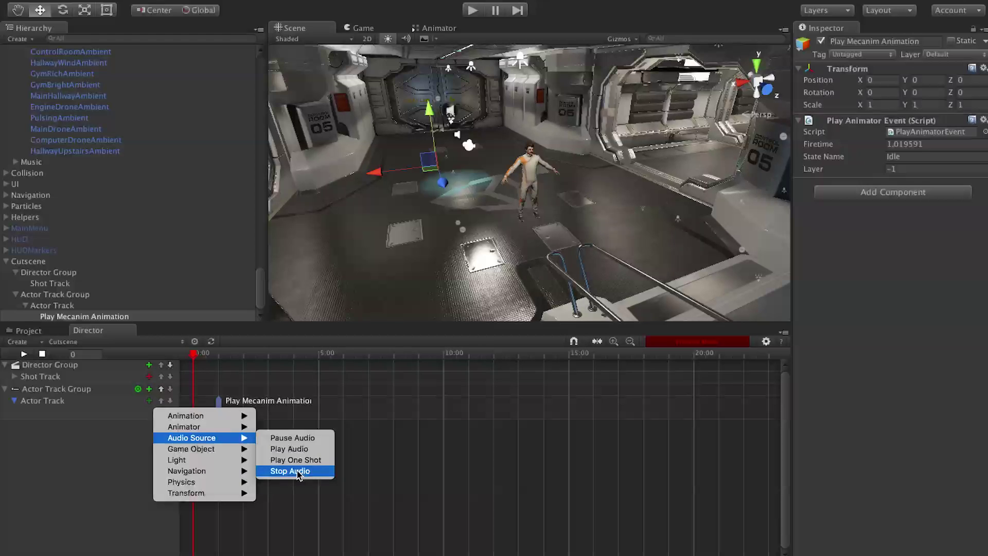
# Step: Add a Game Object Disable event to the scientist Actor Track at about 1.65 seconds
pyautogui.click(385, 423)
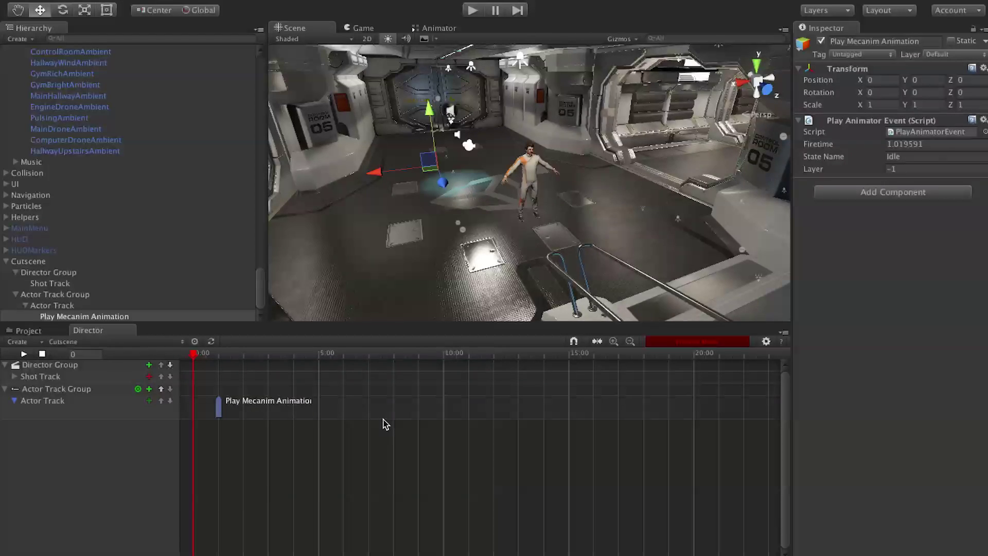
pyautogui.click(150, 401)
pyautogui.moveTo(217, 436)
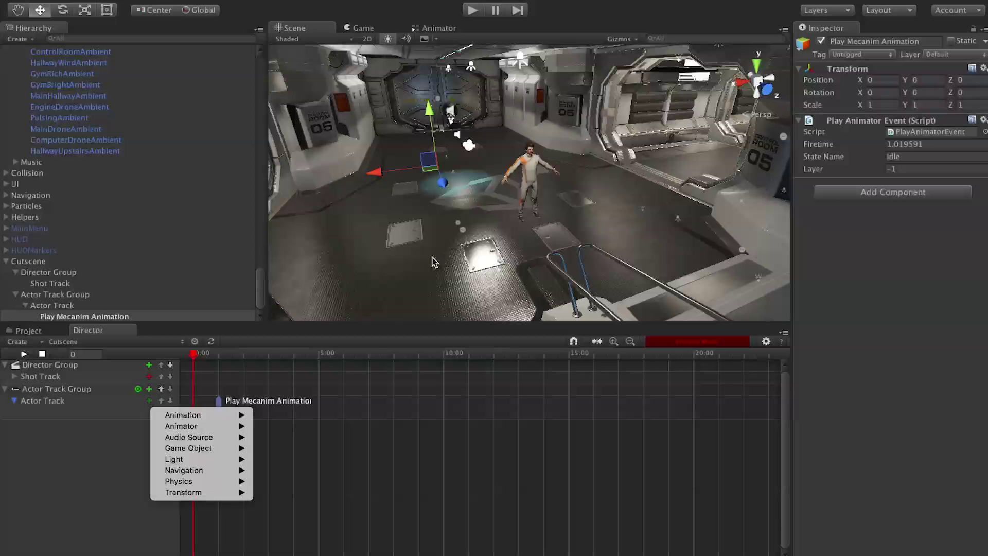
pyautogui.moveTo(194, 454)
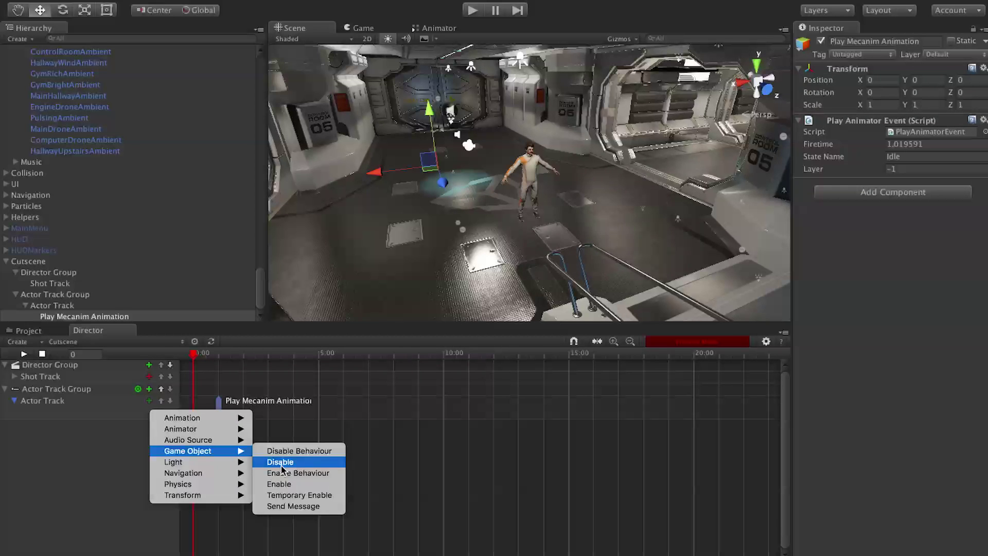
pyautogui.click(282, 485)
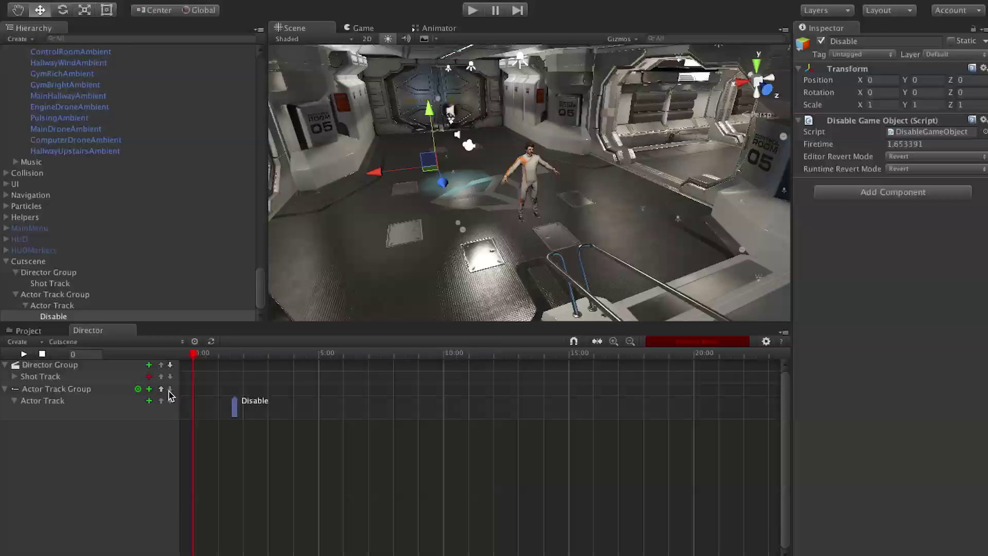
# Step: Preview the actor disappearing, add a Set Intensity event, and rewind the playhead to the start
pyautogui.click(24, 354)
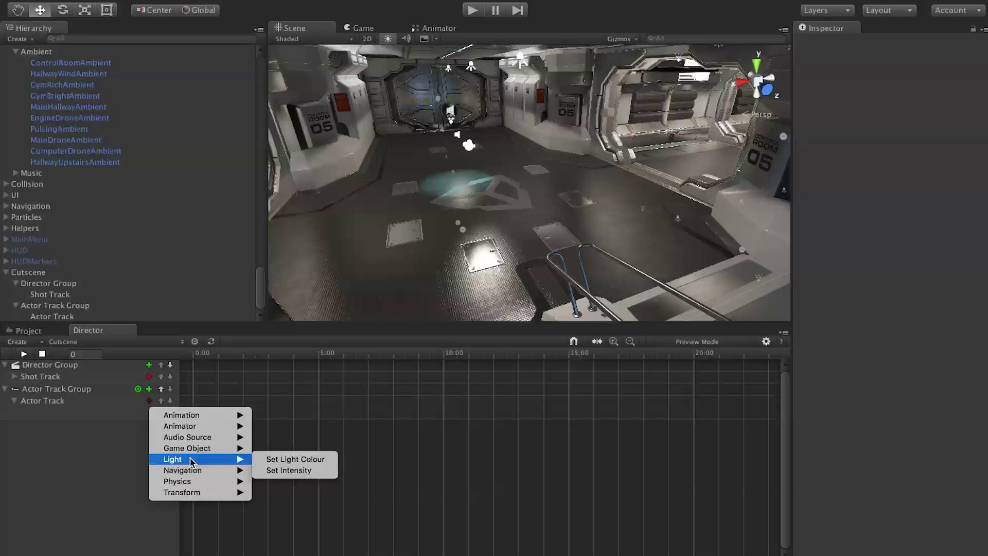
pyautogui.click(284, 471)
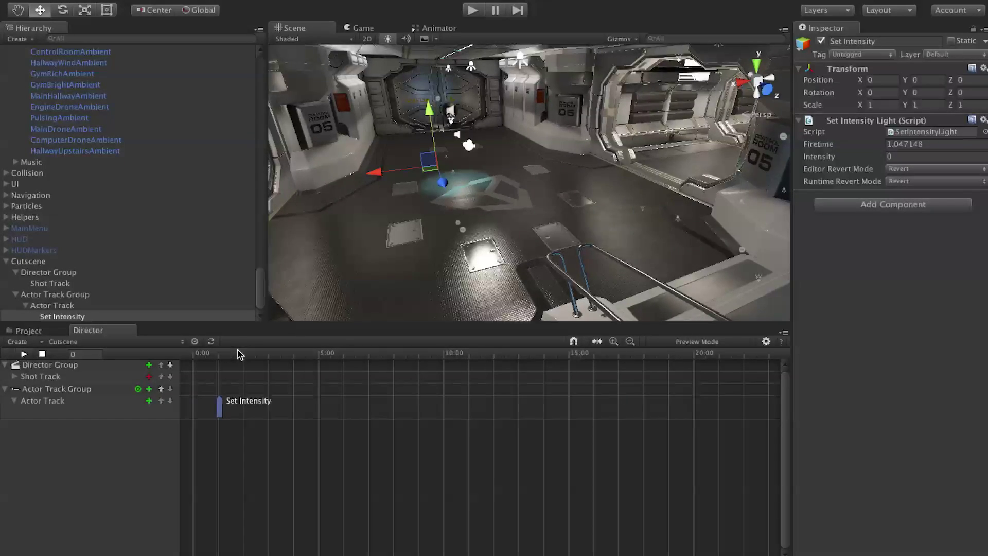
pyautogui.moveTo(234, 353); pyautogui.dragTo(203, 356)
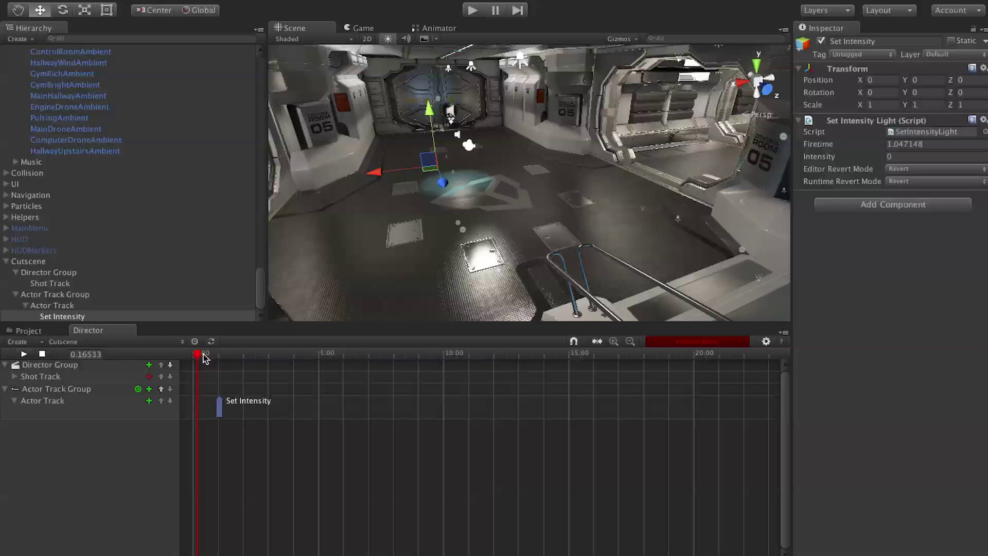
pyautogui.click(138, 390)
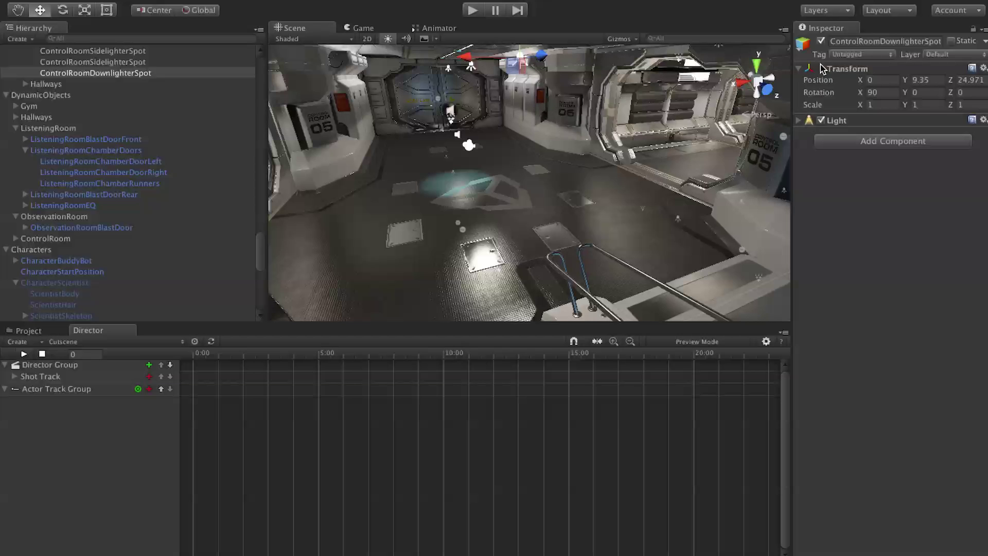
# Step: Assign ControlRoomDownlighterSpot as the group's actor, found by searching 'contro'
pyautogui.click(138, 389)
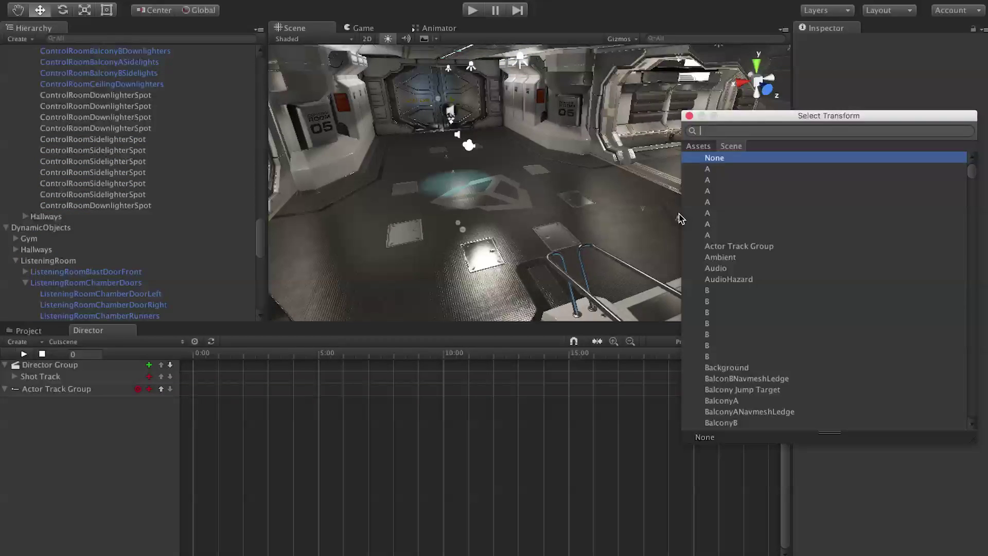
pyautogui.write('control')
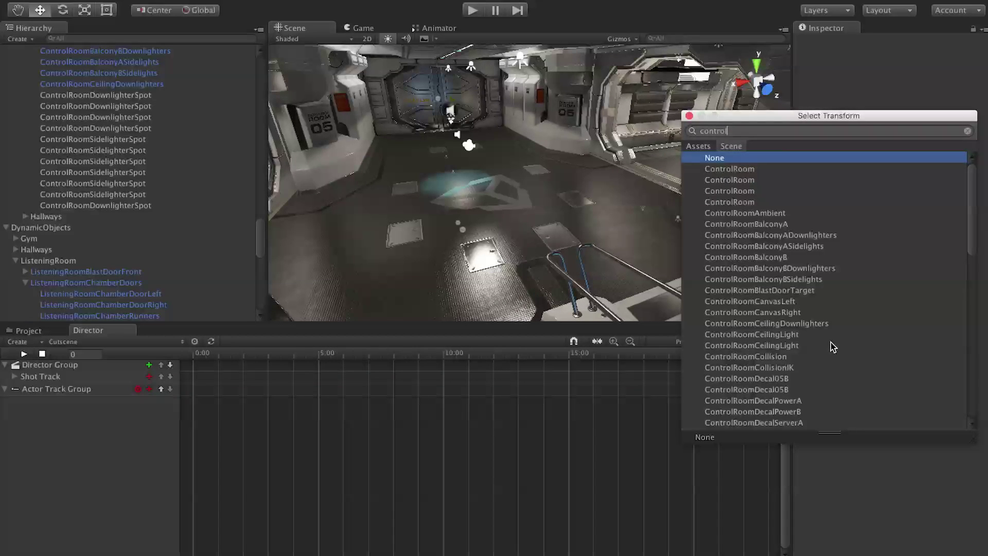
pyautogui.scroll(-5, 830, 342)
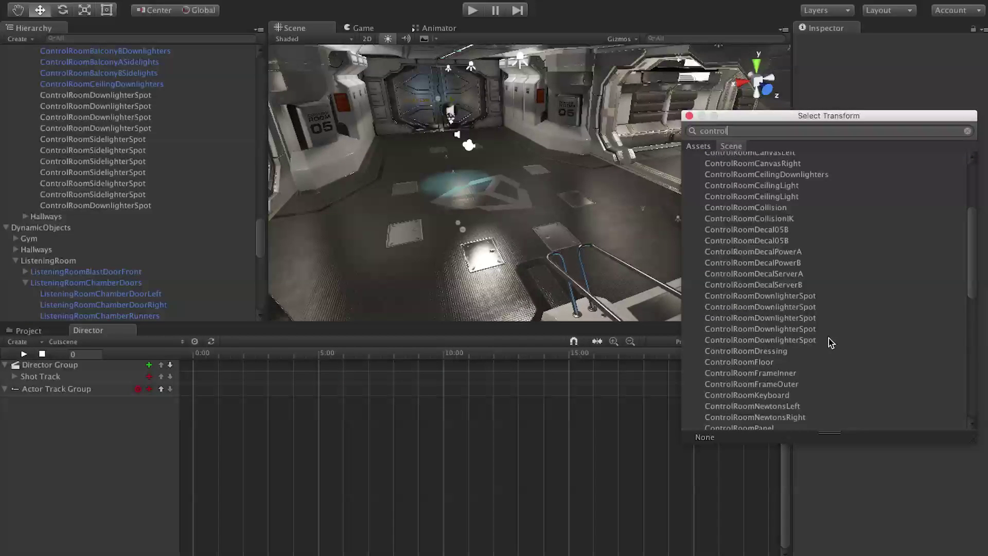
pyautogui.click(803, 297)
pyautogui.click(800, 318)
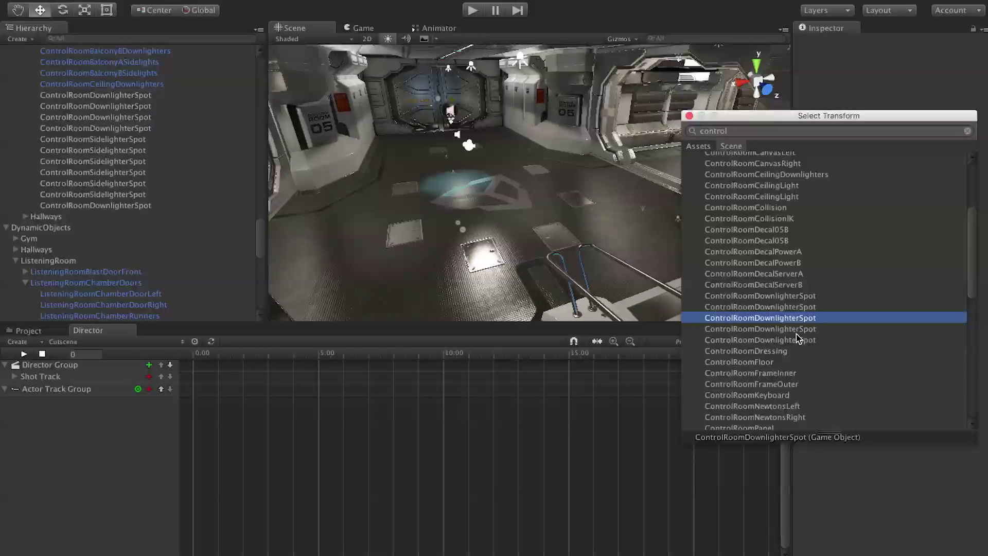
pyautogui.click(798, 339)
# Step: Add a test Set Intensity event at -3.14, move it to about 1.32 s, play it, then delete it
pyautogui.click(149, 400)
pyautogui.moveTo(221, 463)
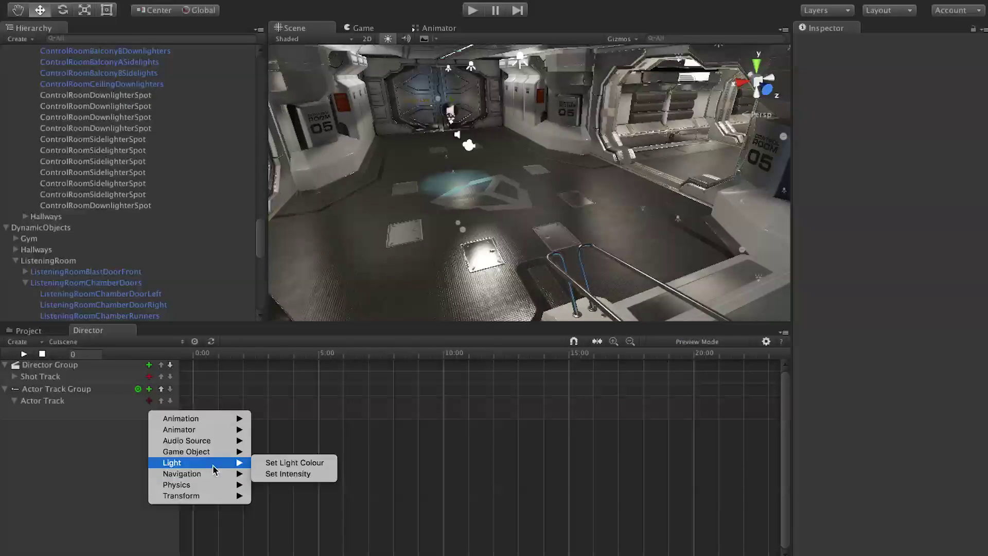
pyautogui.click(304, 472)
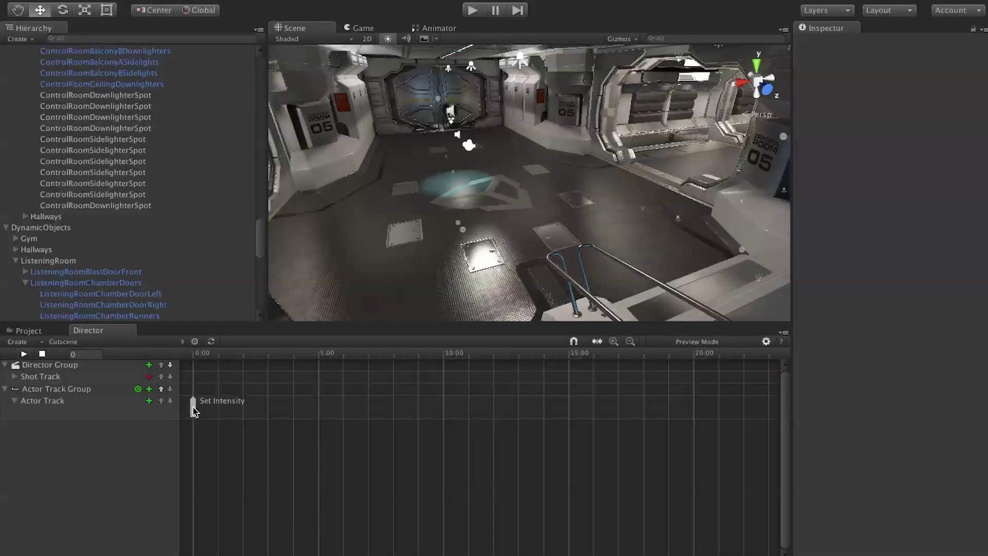
pyautogui.moveTo(196, 408); pyautogui.dragTo(209, 407)
pyautogui.click(934, 156)
pyautogui.write('-3.14')
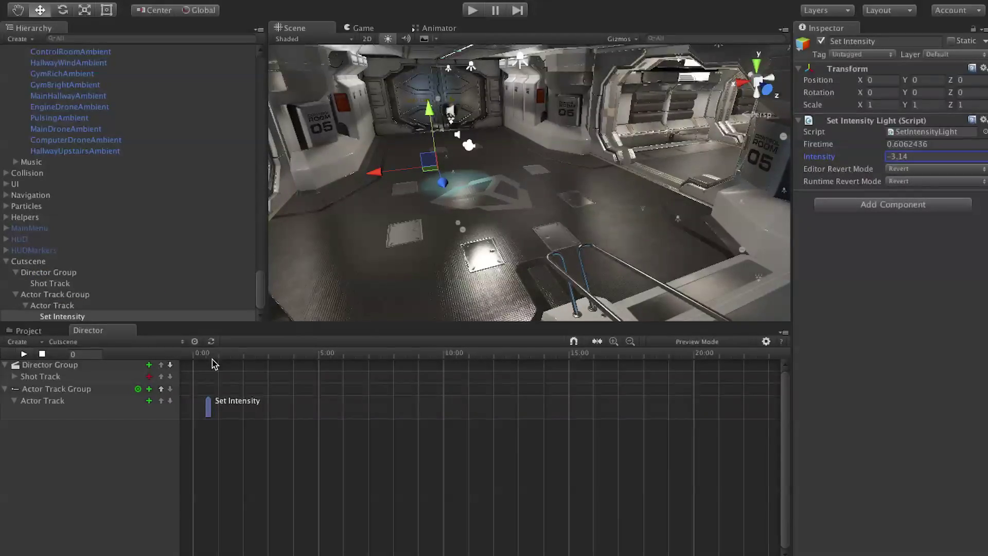
pyautogui.moveTo(208, 407); pyautogui.dragTo(227, 407)
pyautogui.click(24, 355)
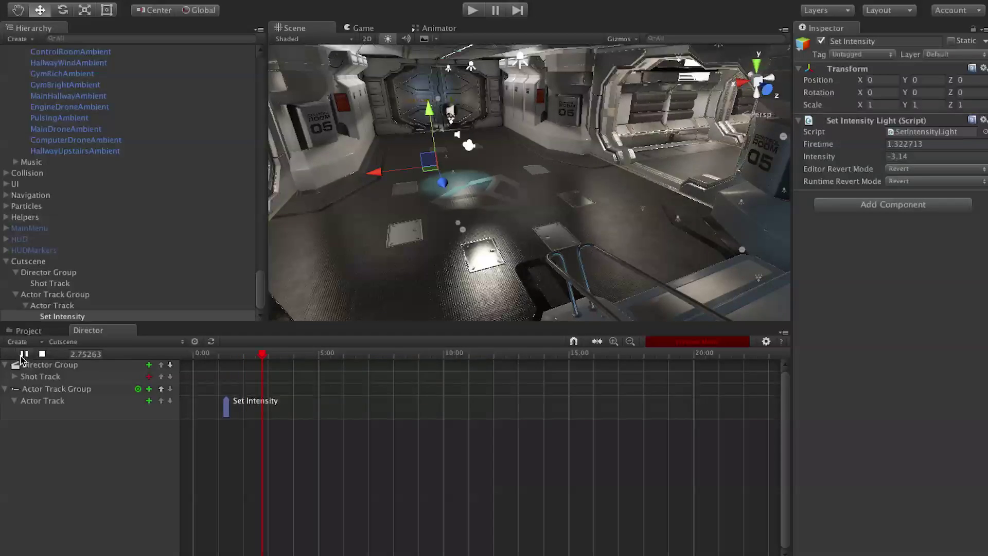
pyautogui.press('Delete')
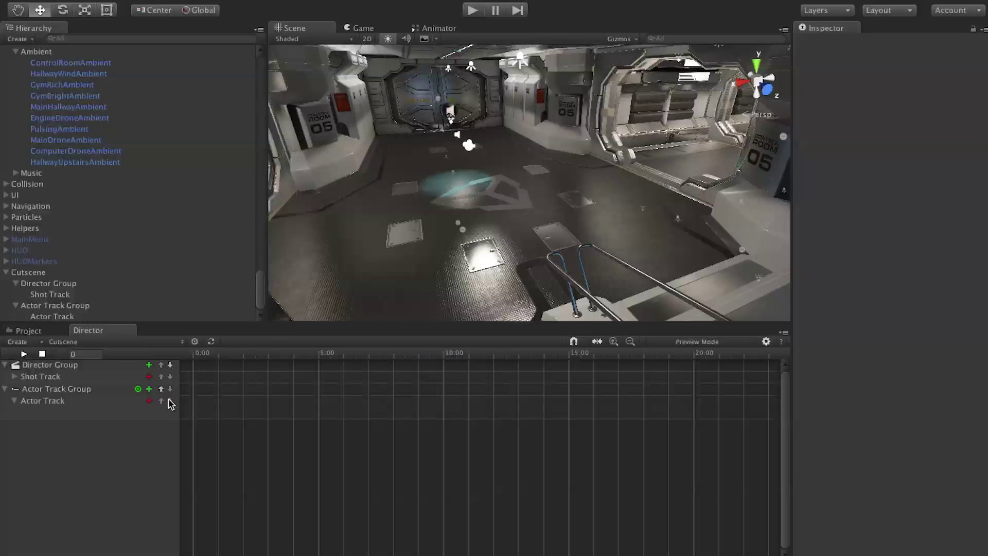
pyautogui.click(149, 390)
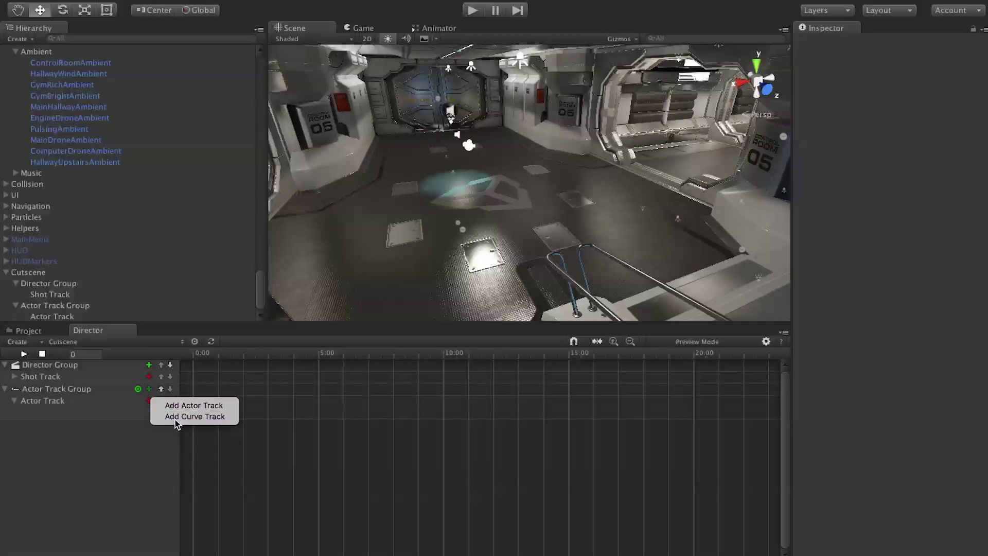
# Step: Add a Curve Track and animate the Light color property on its Curve Clip
pyautogui.click(157, 421)
pyautogui.click(149, 424)
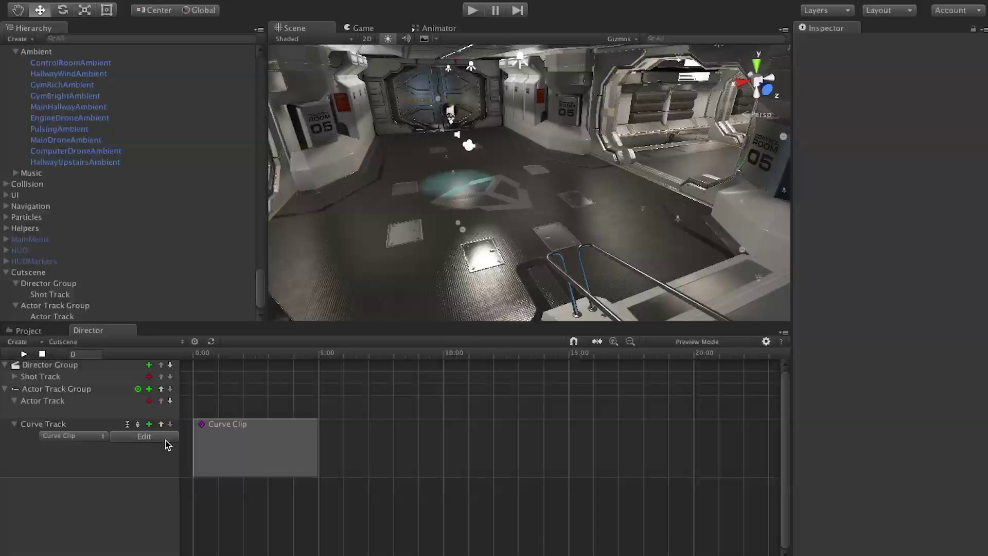
pyautogui.rightClick(238, 448)
pyautogui.moveTo(291, 500)
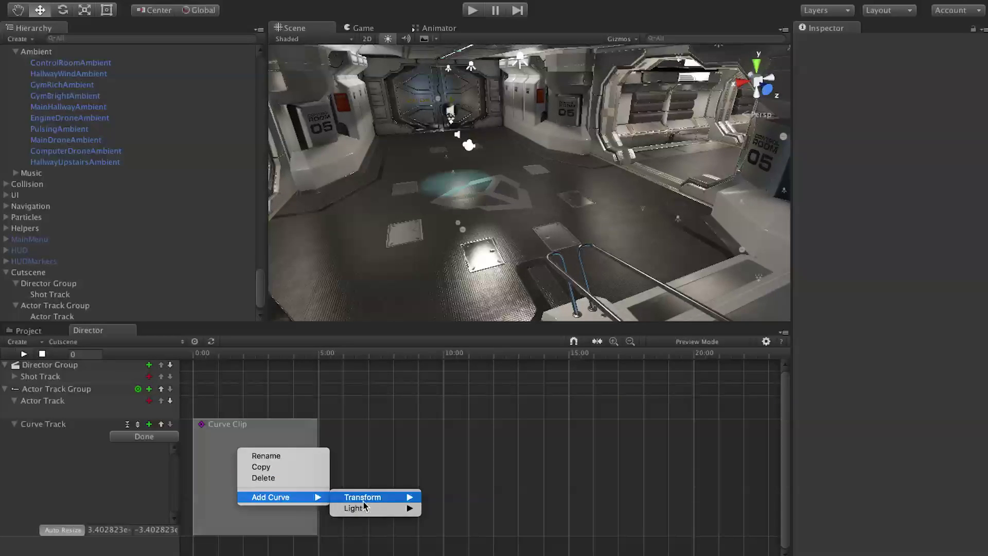
pyautogui.moveTo(366, 510)
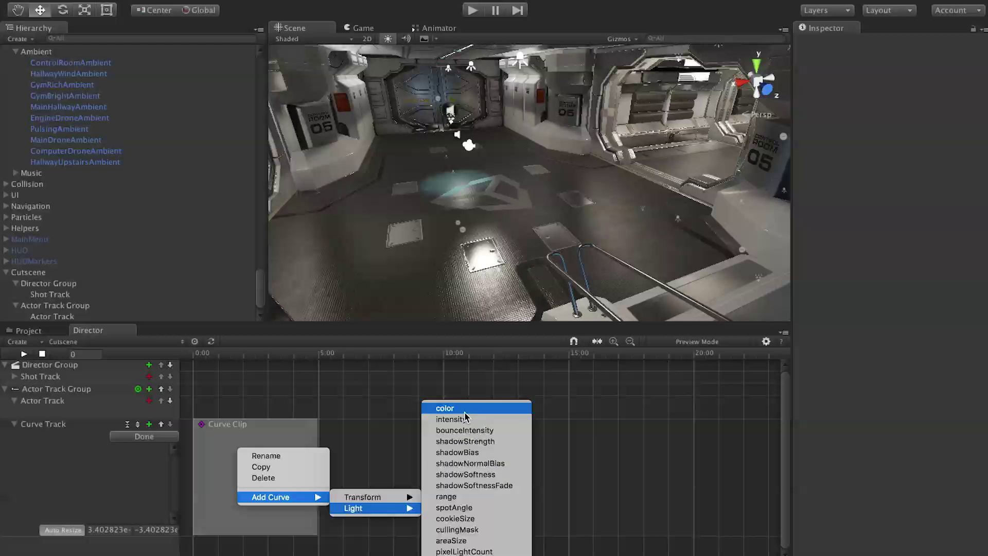
pyautogui.click(443, 408)
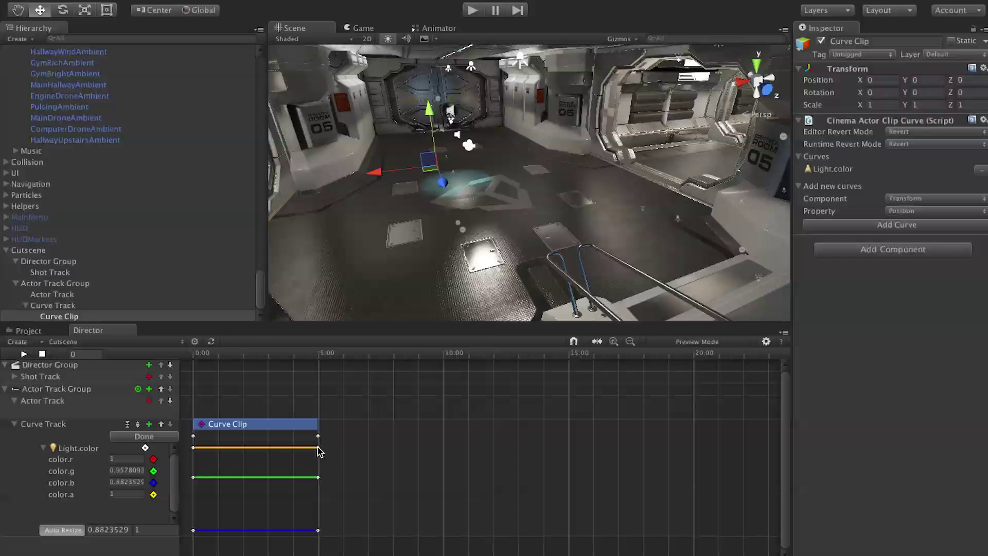
# Step: Make red fall and blue rise across the Curve Clip, then play the color fade preview
pyautogui.moveTo(319, 451); pyautogui.dragTo(318, 513)
pyautogui.click(238, 354)
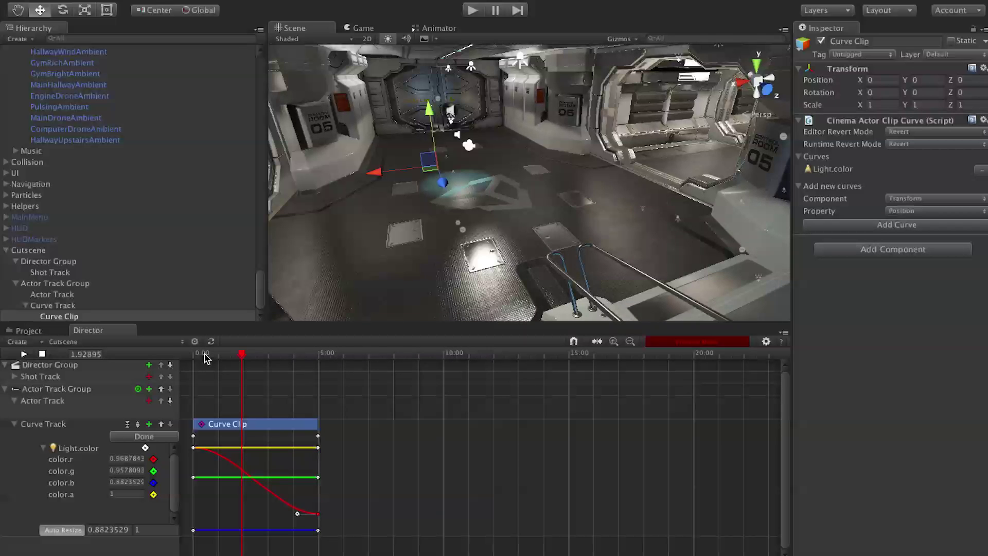
pyautogui.click(278, 357)
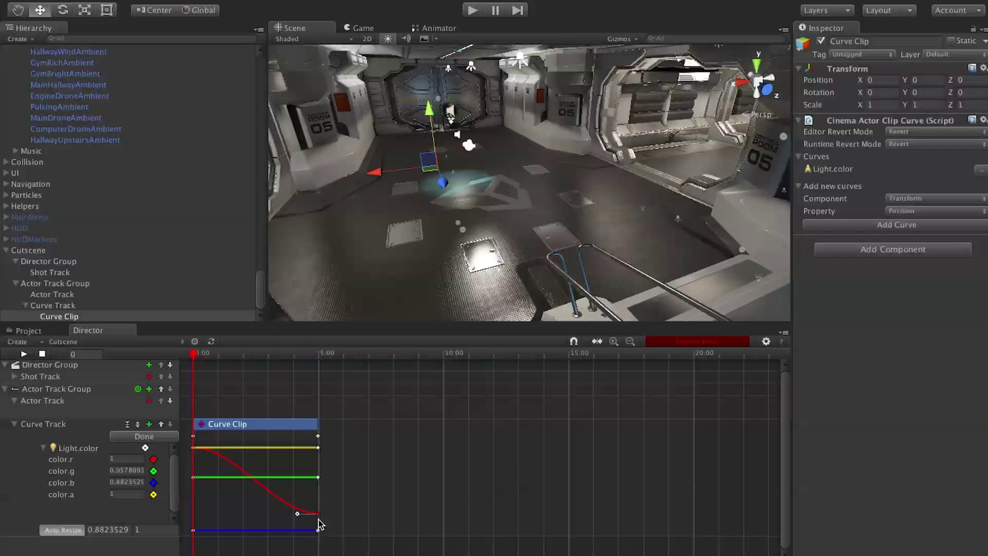
pyautogui.moveTo(318, 514); pyautogui.dragTo(322, 394)
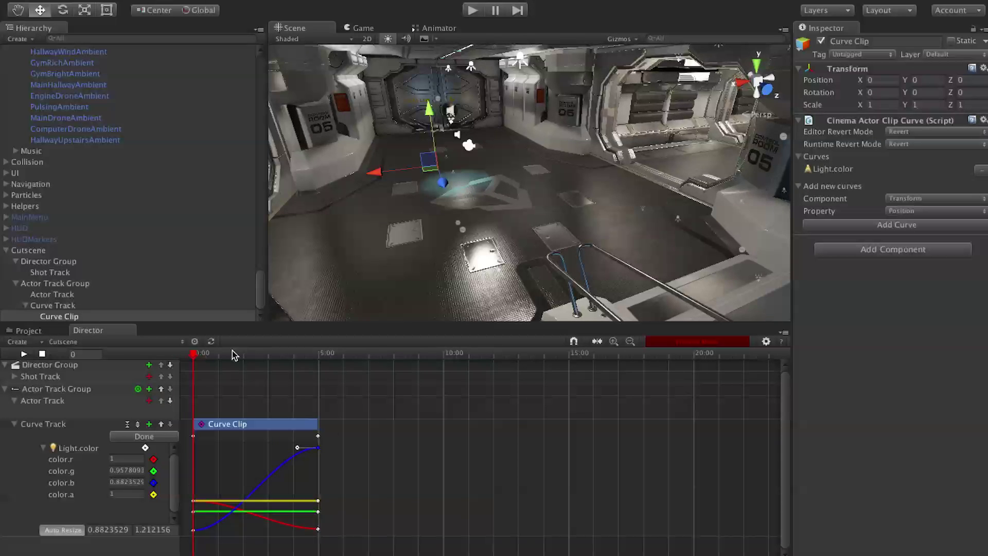
pyautogui.moveTo(319, 448); pyautogui.dragTo(320, 408)
pyautogui.moveTo(318, 524); pyautogui.dragTo(319, 549)
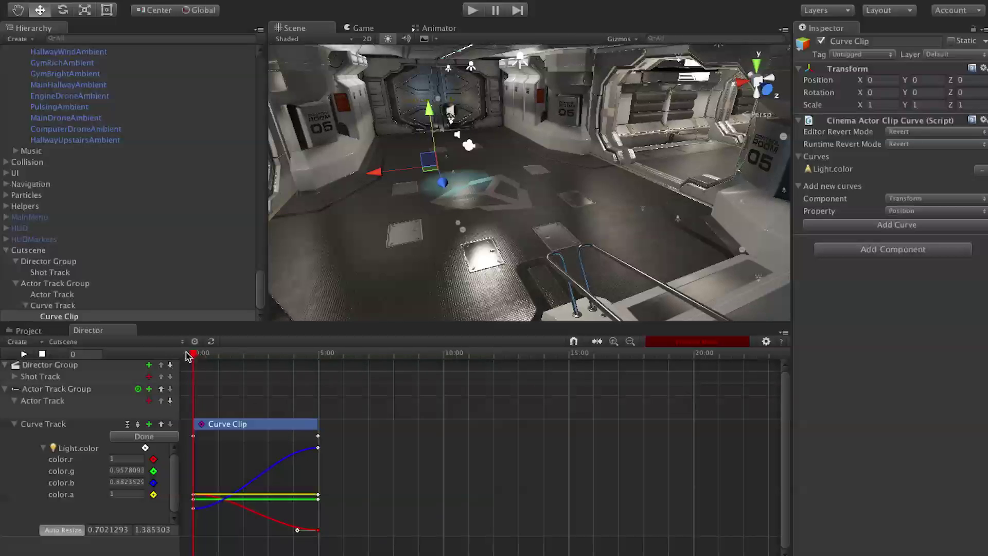
pyautogui.click(23, 353)
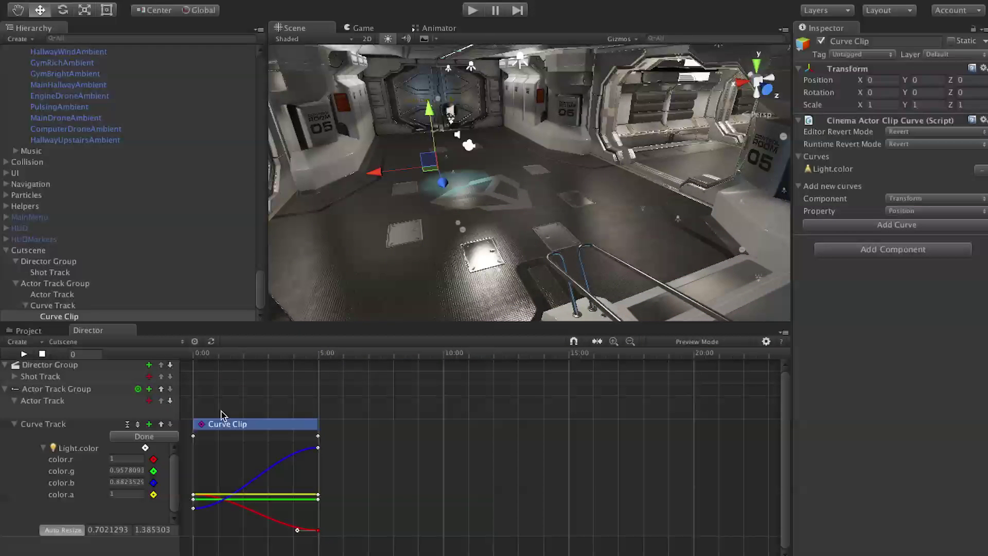
# Step: Delete the color Curve Clip from its right-click menu
pyautogui.rightClick(229, 425)
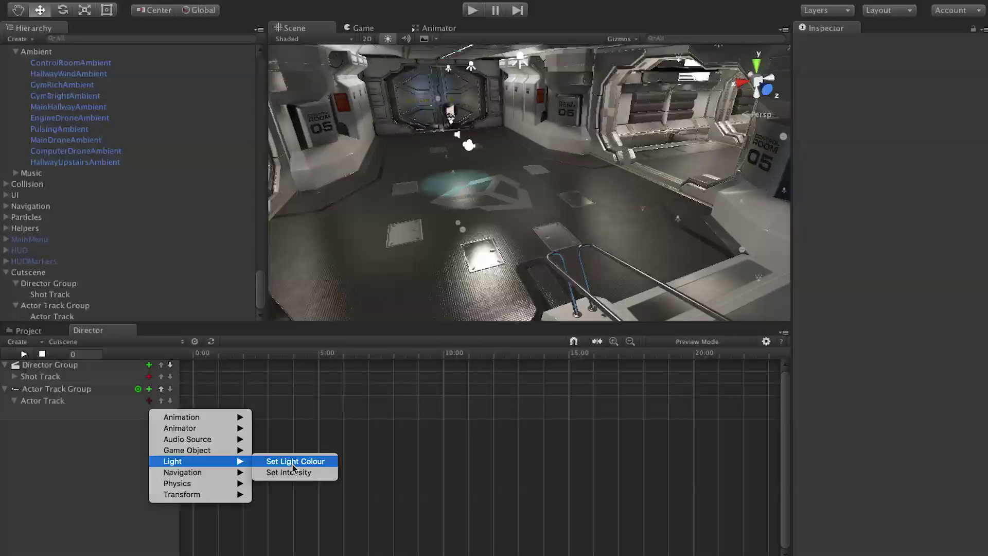
pyautogui.moveTo(234, 472)
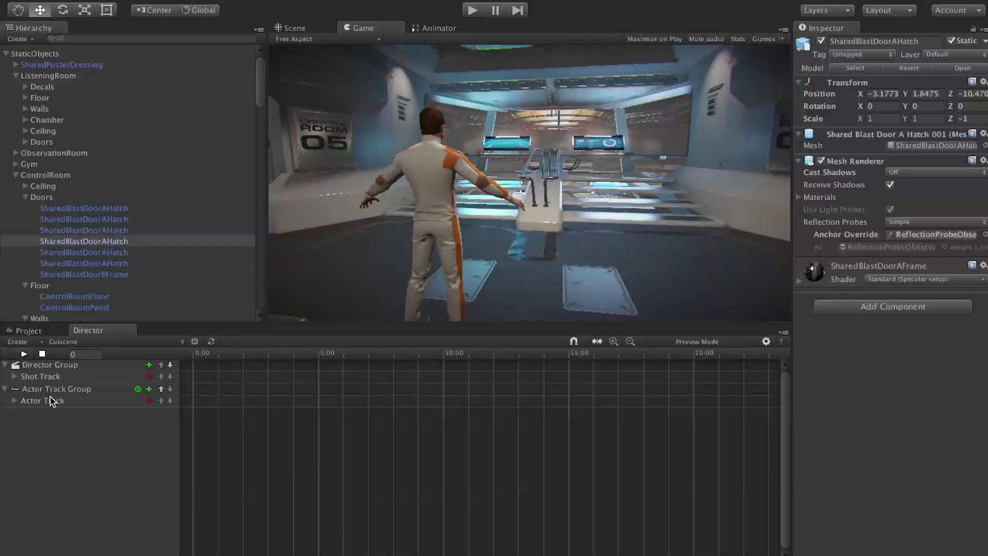
# Step: Replace the Actor Track Group with a new MultiActor Track Group
pyautogui.rightClick(45, 393)
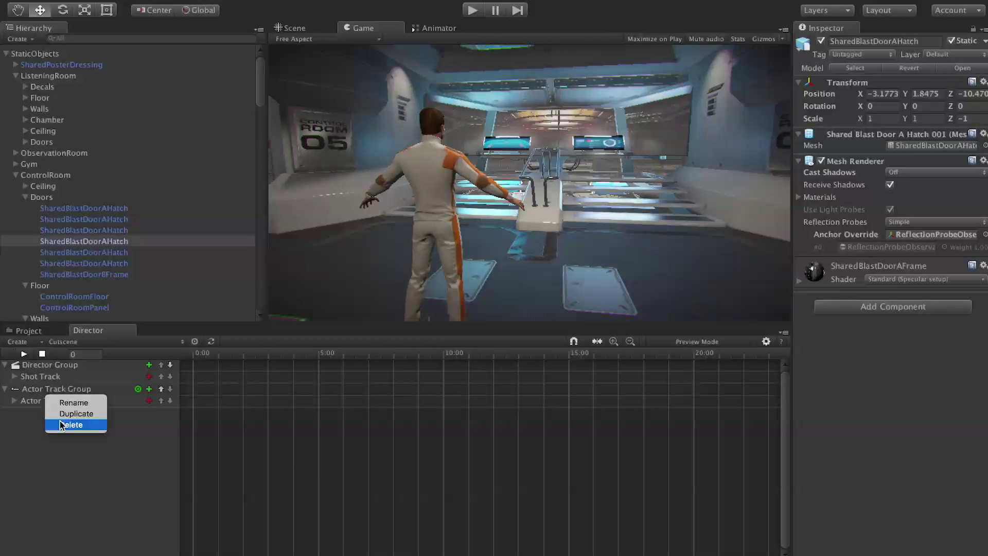
pyautogui.click(50, 396)
pyautogui.click(33, 343)
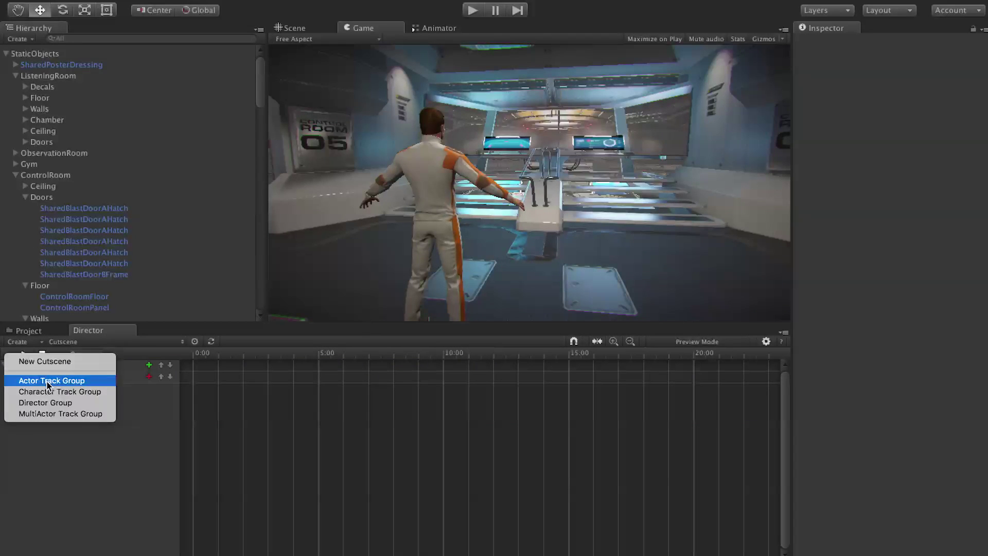
pyautogui.click(42, 418)
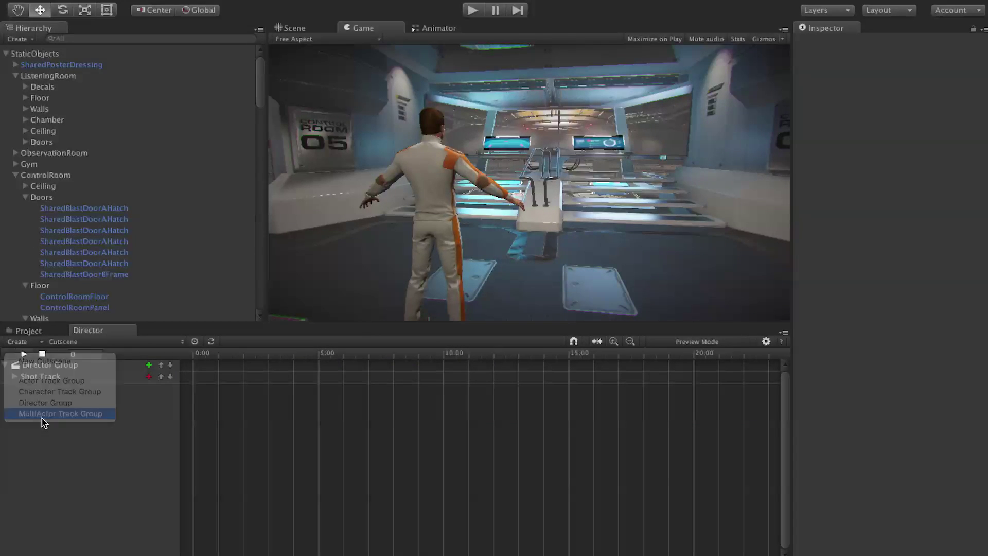
# Step: Add a Curve Track to the MultiActor group and set its Actors list size to 10
pyautogui.click(149, 389)
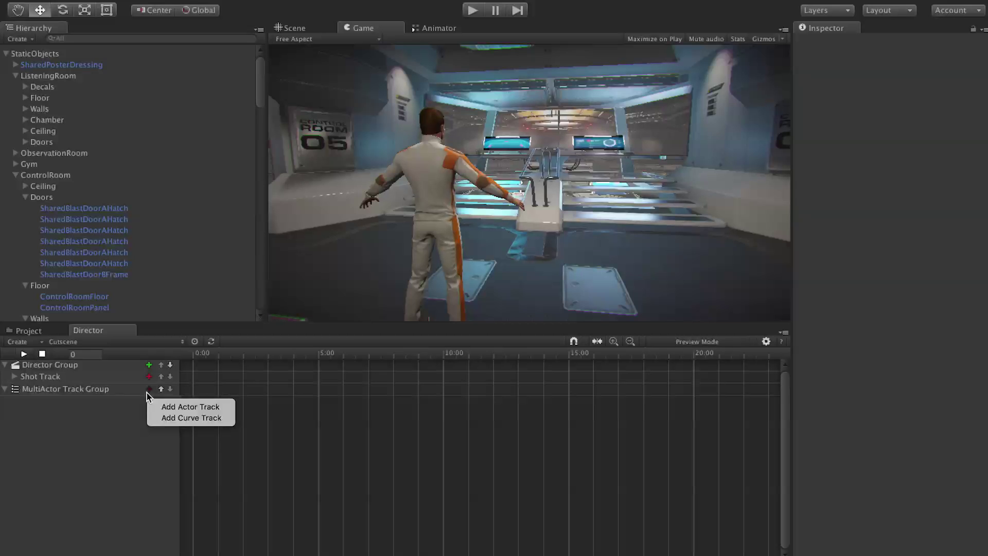
pyautogui.click(191, 418)
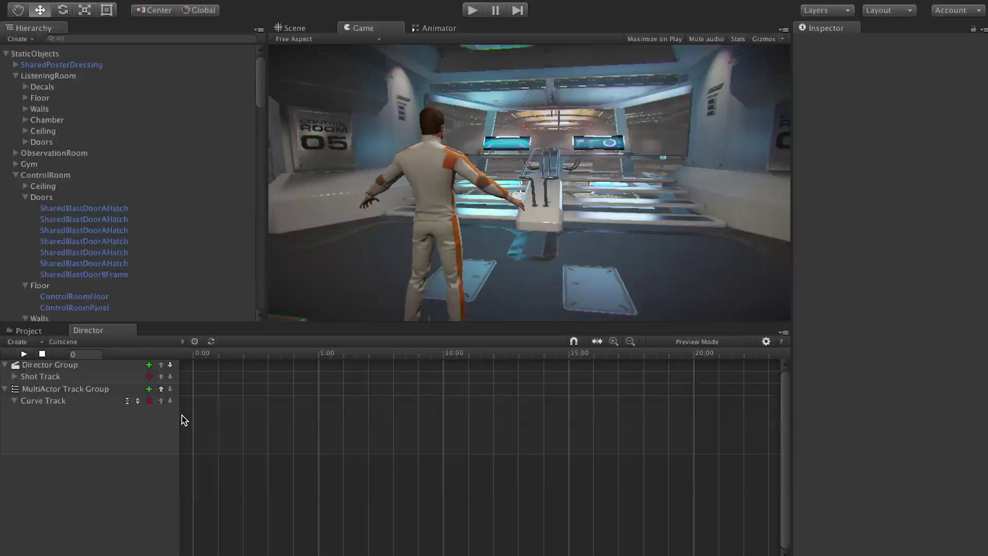
pyautogui.click(288, 428)
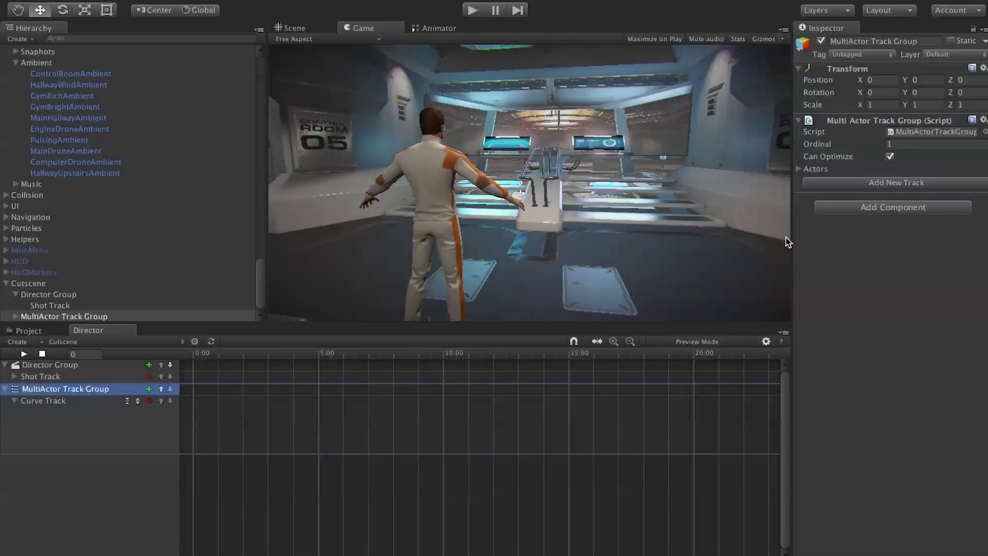
pyautogui.click(800, 170)
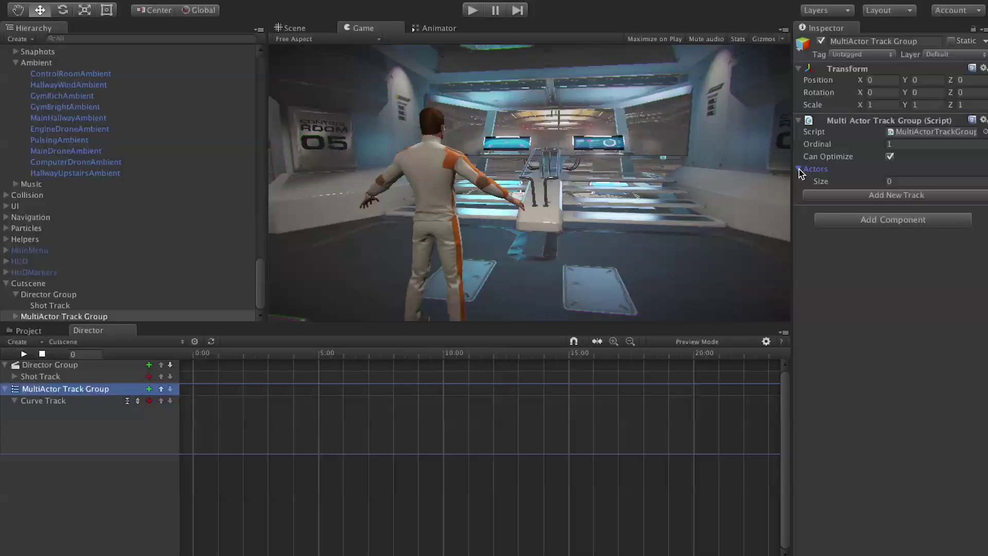
pyautogui.click(905, 181)
pyautogui.doubleClick(912, 181)
pyautogui.press('Return')
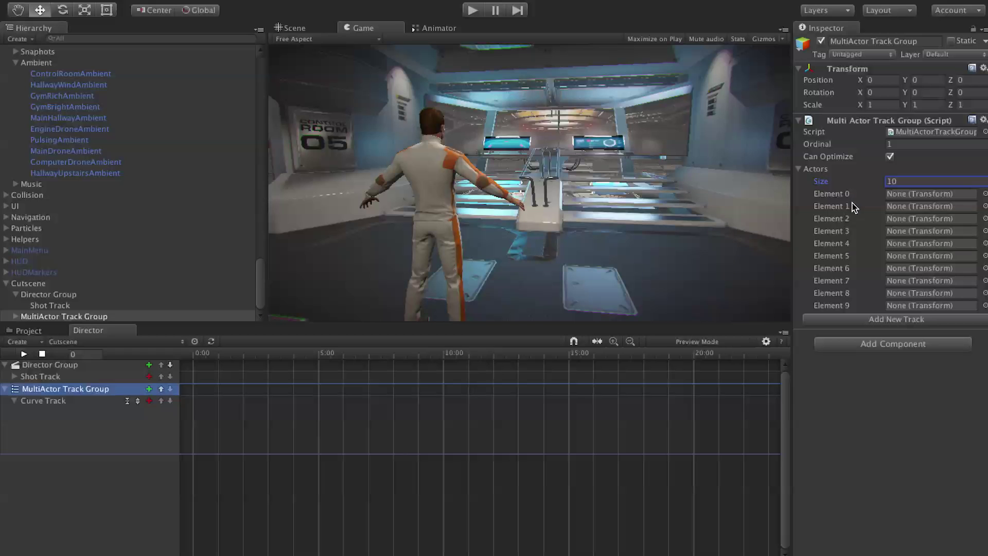
# Step: Assign a ControlRoomDownlighterSpot light to the actor slot and turn on preview at the start
pyautogui.click(985, 194)
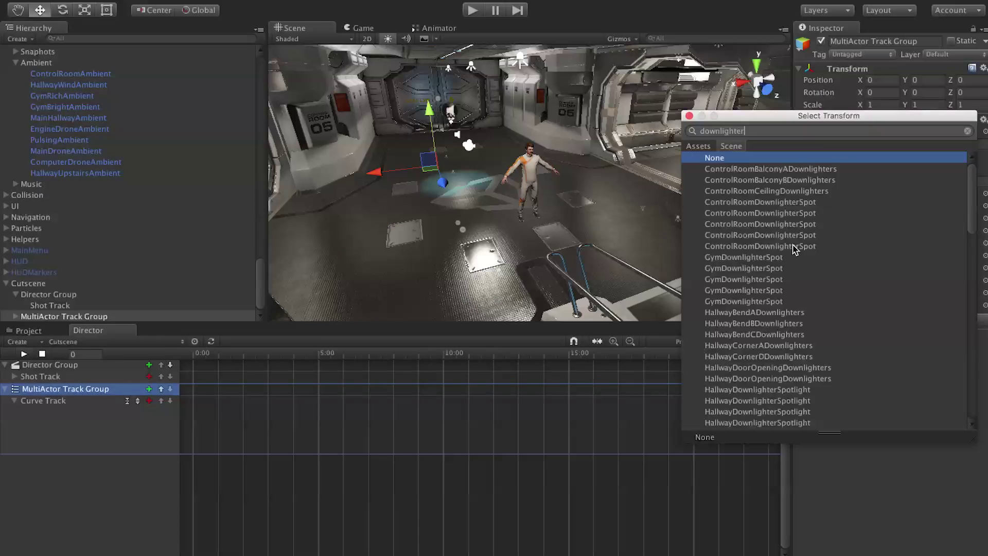
pyautogui.doubleClick(793, 249)
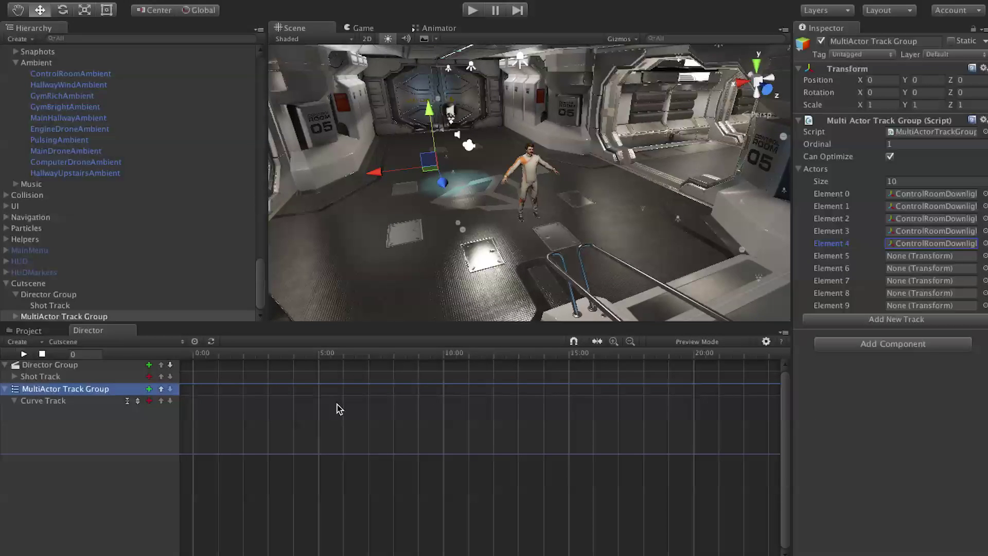
pyautogui.moveTo(273, 353); pyautogui.dragTo(111, 355)
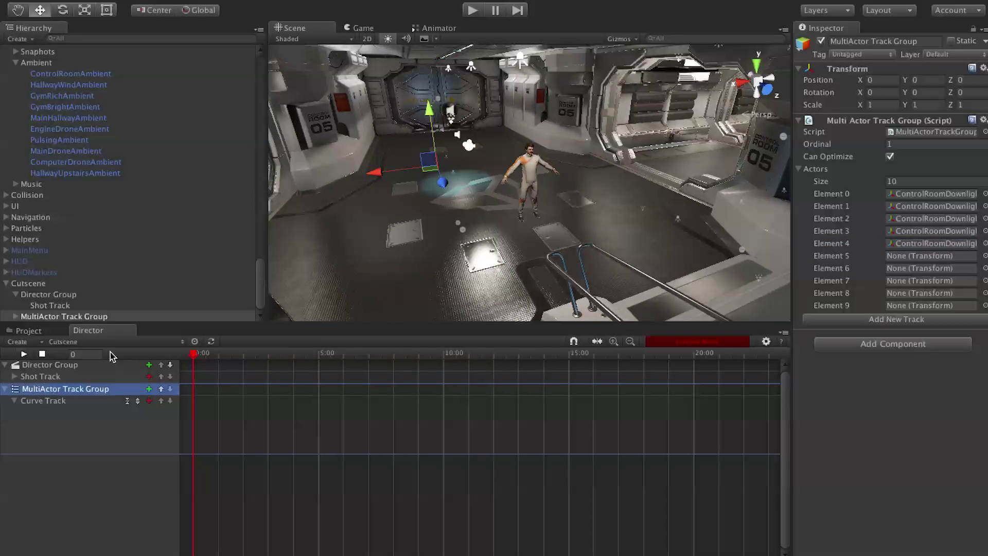
# Step: Add a new curve clip to the Curve Track and rename it 'Kill Lights'
pyautogui.click(149, 402)
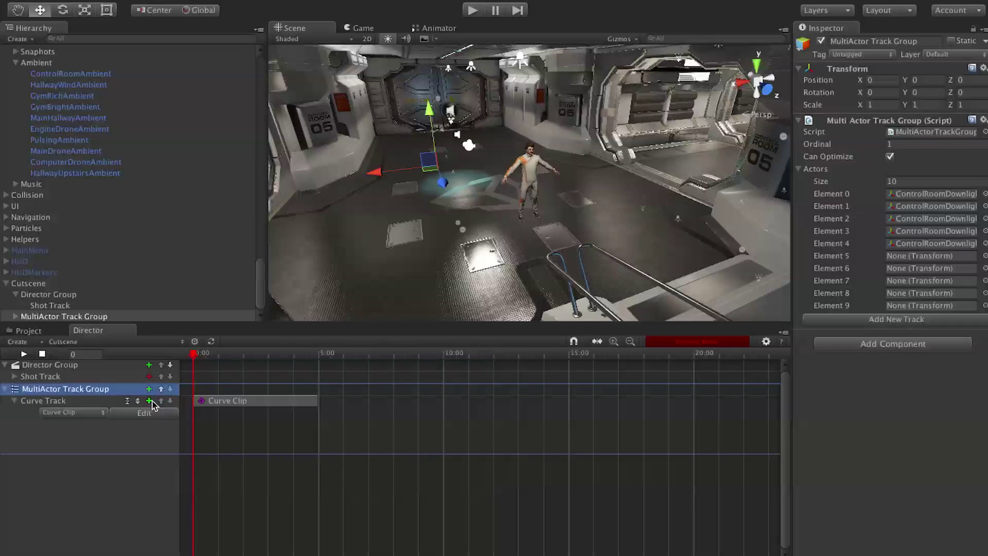
pyautogui.rightClick(220, 402)
pyautogui.click(196, 412)
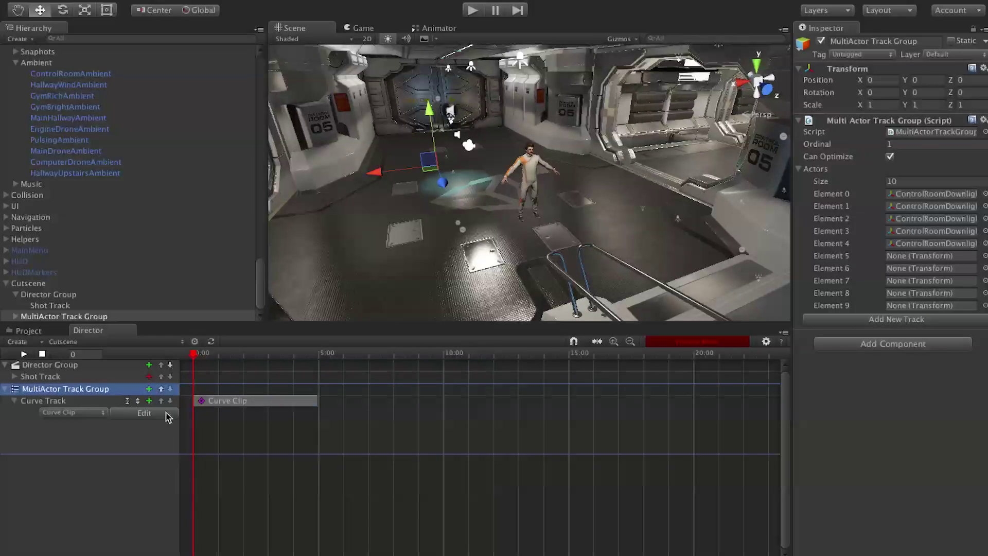
pyautogui.click(165, 415)
pyautogui.rightClick(230, 406)
pyautogui.click(220, 434)
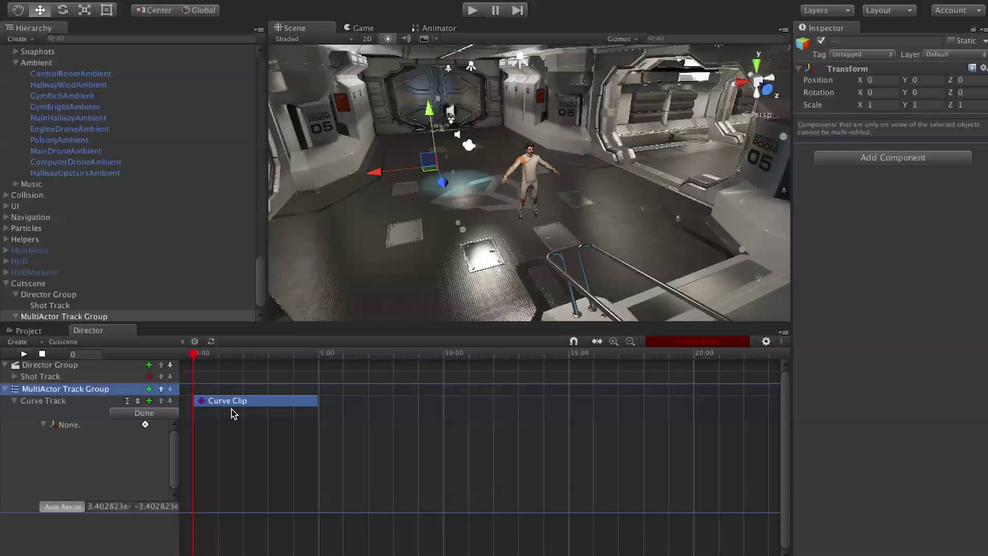
pyautogui.rightClick(232, 410)
pyautogui.click(248, 425)
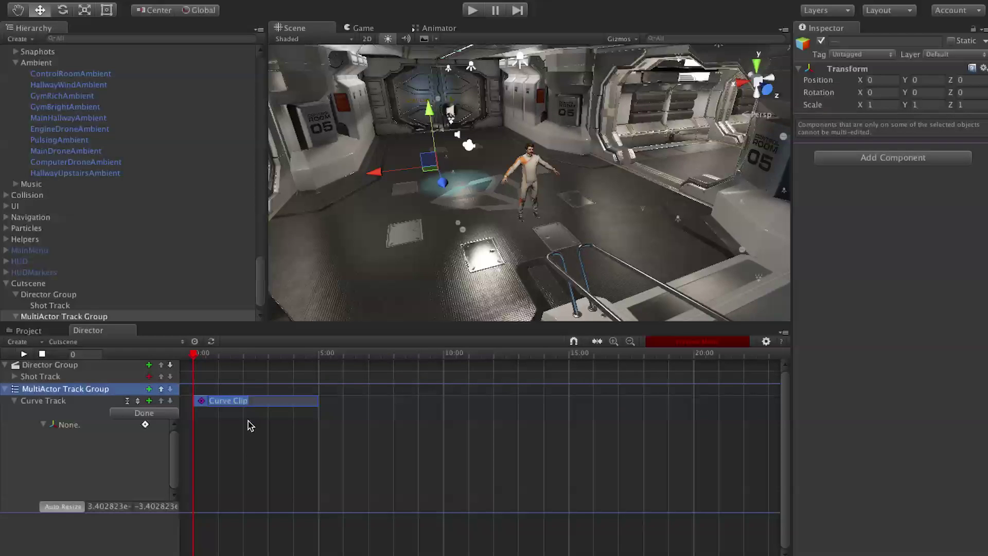
pyautogui.write('Kill Lights')
pyautogui.press('Return')
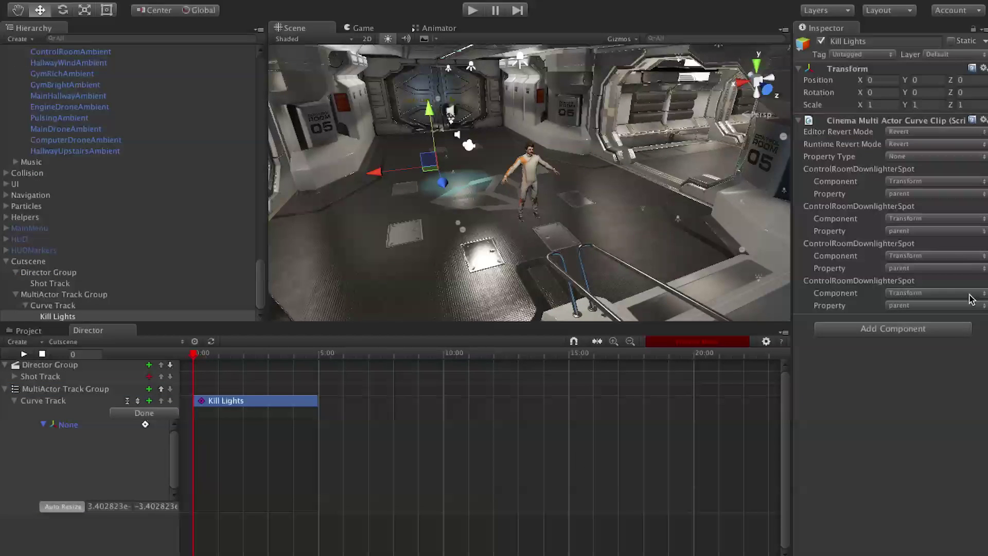
# Step: Switch the Component of each downlighter's curve entry to Light
pyautogui.click(892, 193)
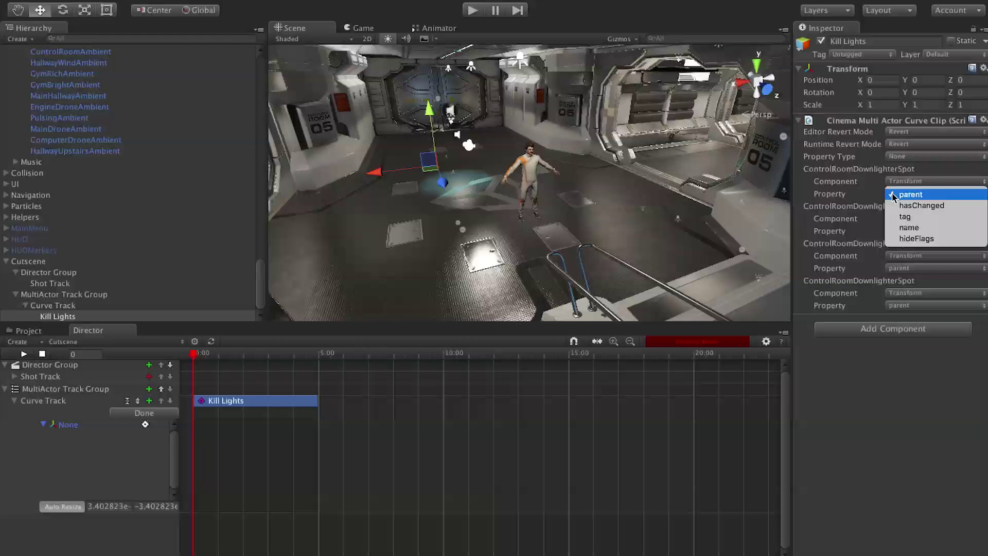
pyautogui.click(859, 198)
pyautogui.click(920, 181)
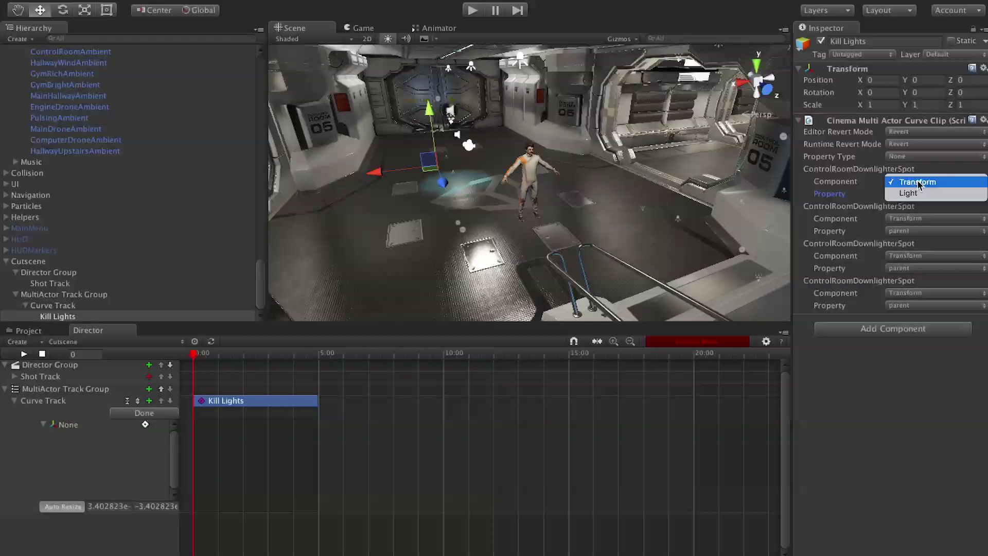
pyautogui.click(903, 182)
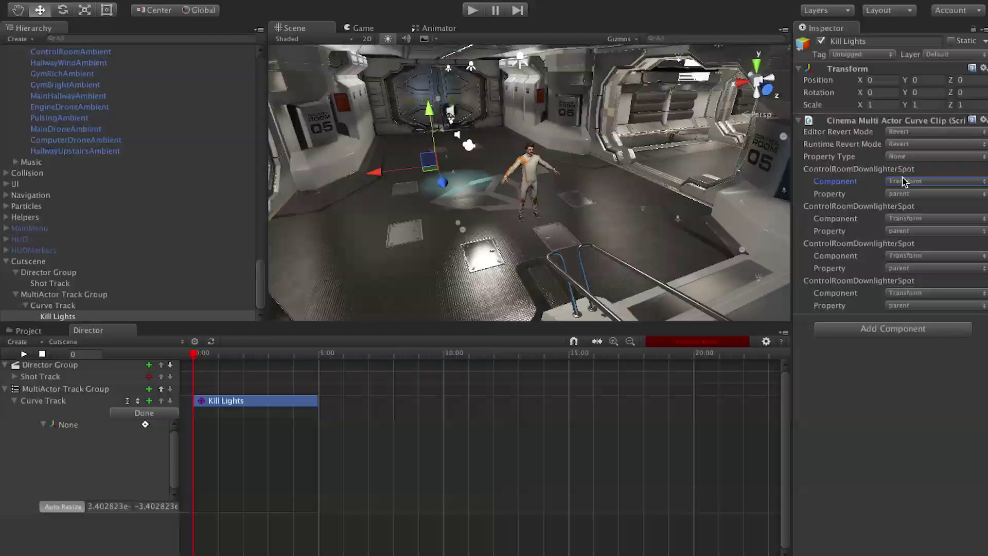
pyautogui.click(904, 182)
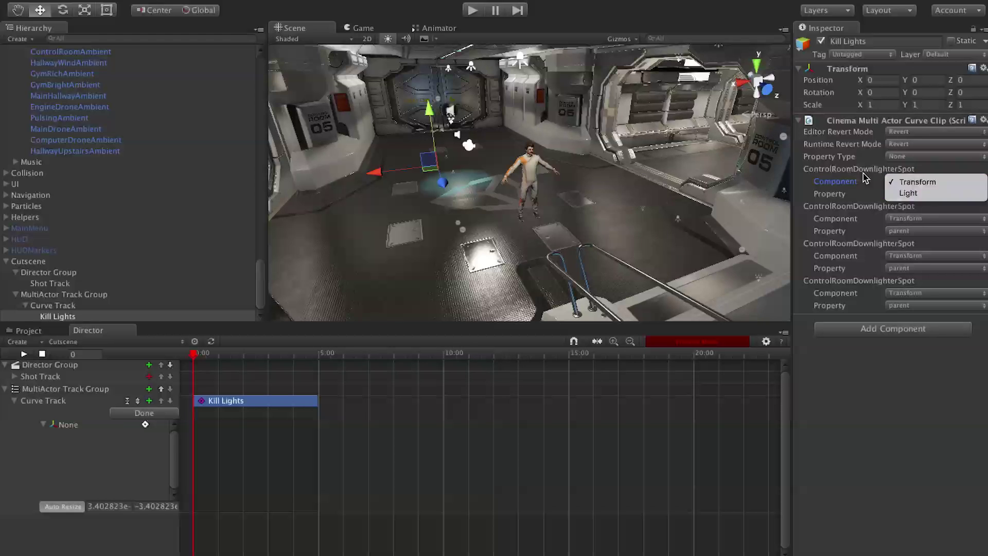
pyautogui.click(905, 183)
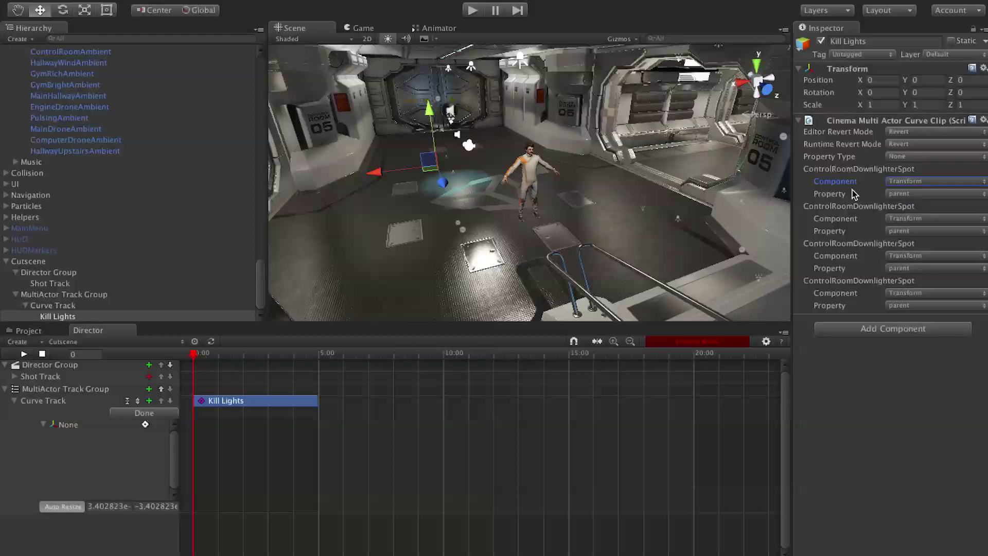
pyautogui.click(906, 183)
pyautogui.click(905, 192)
pyautogui.click(904, 221)
pyautogui.click(905, 229)
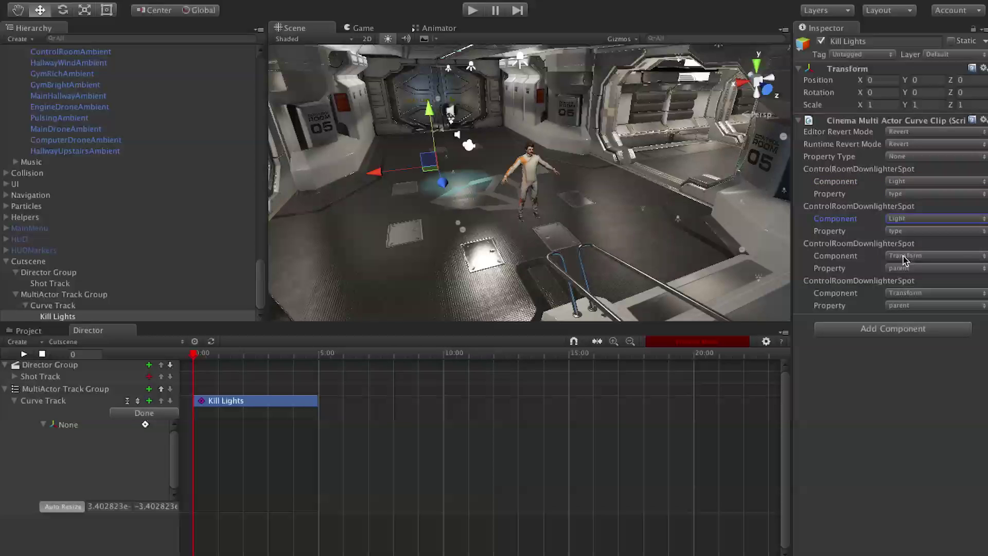
pyautogui.click(905, 260)
pyautogui.click(905, 268)
pyautogui.click(905, 294)
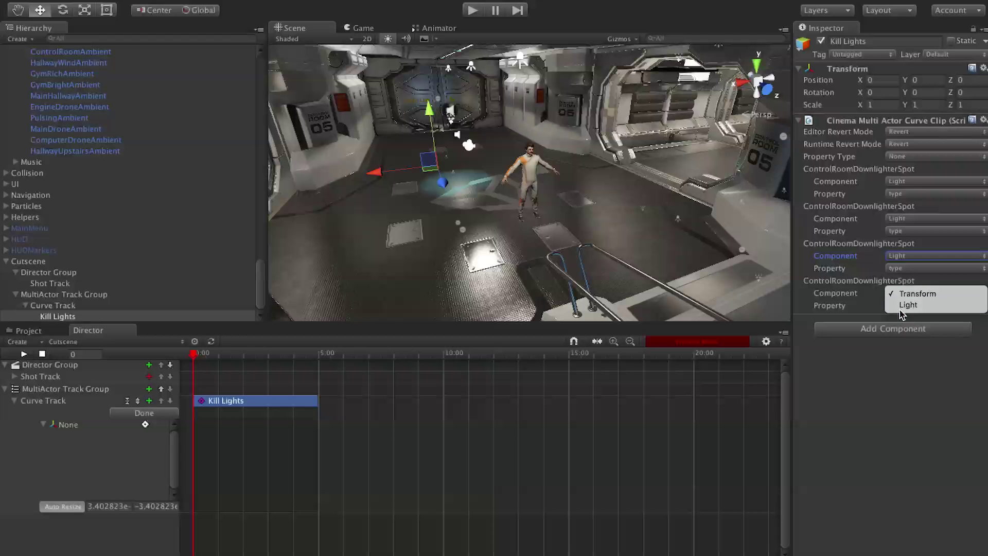
pyautogui.click(904, 305)
# Step: Set the Property Type to Float and the animated property to intensity
pyautogui.click(907, 157)
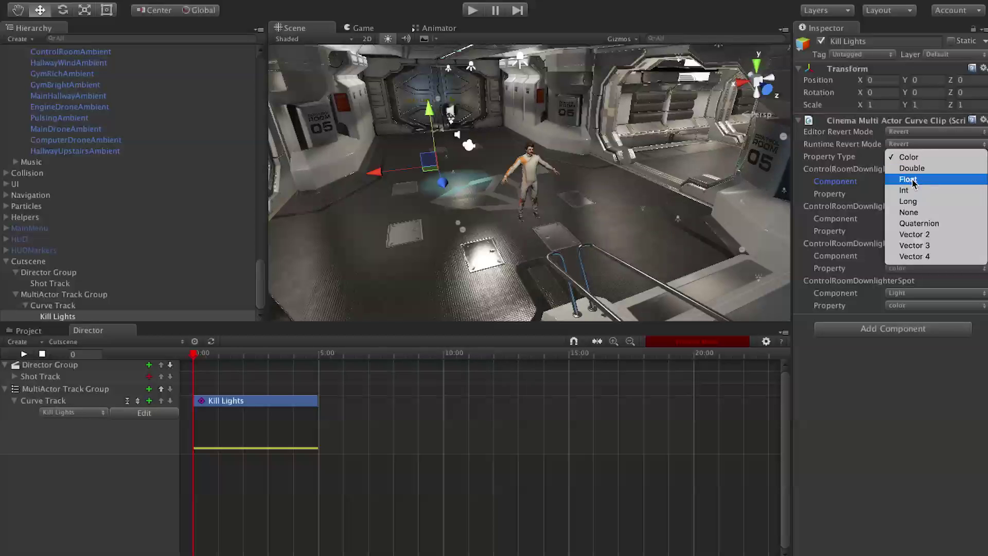
pyautogui.click(909, 180)
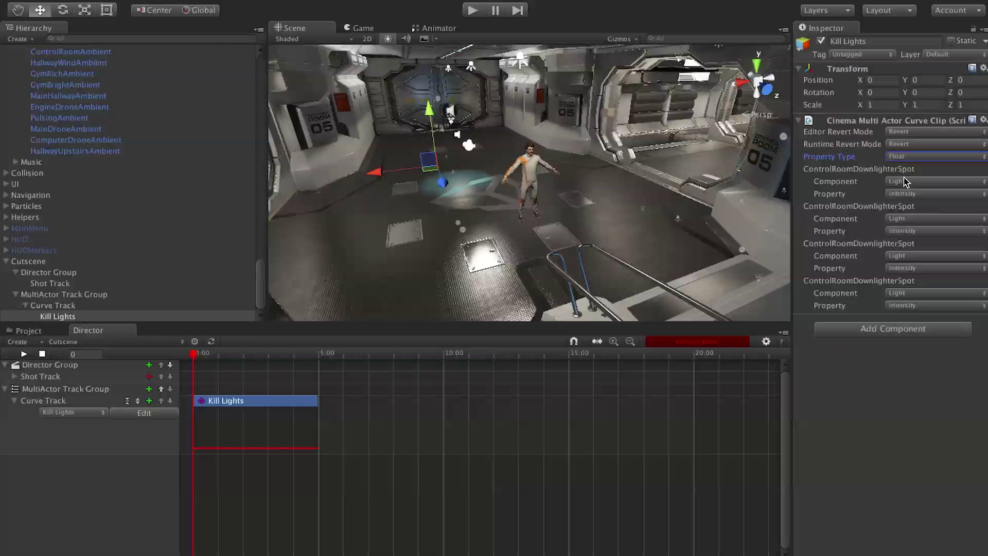
pyautogui.click(900, 194)
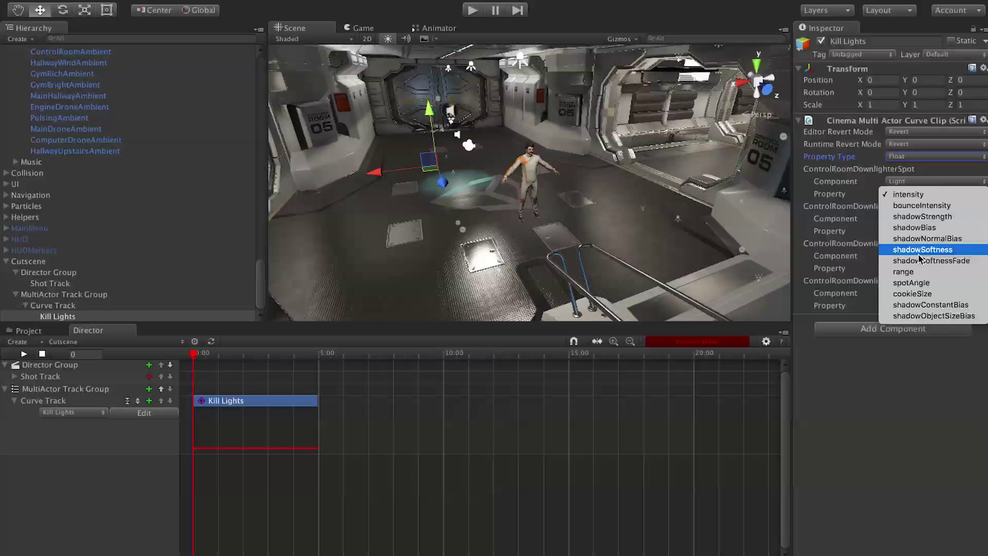
pyautogui.click(883, 194)
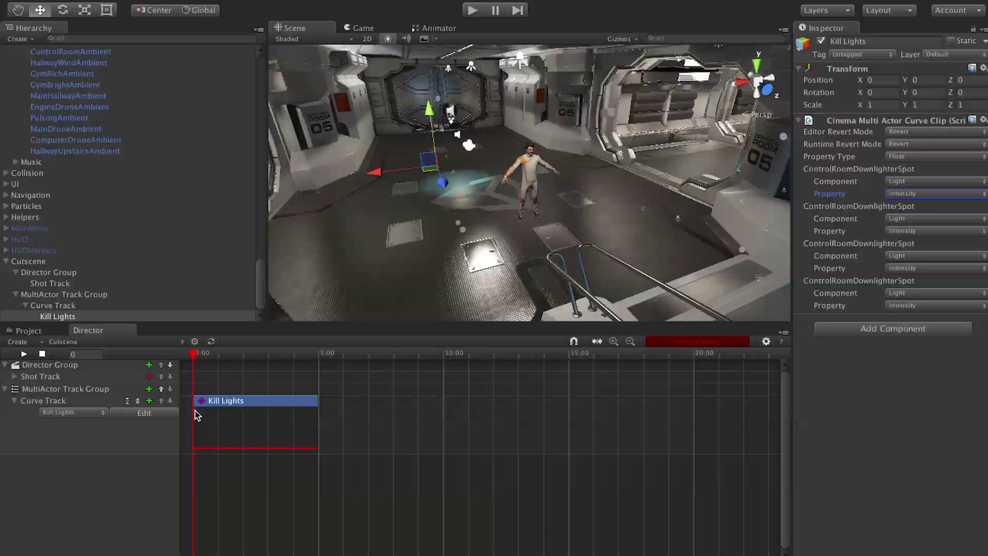
pyautogui.click(156, 414)
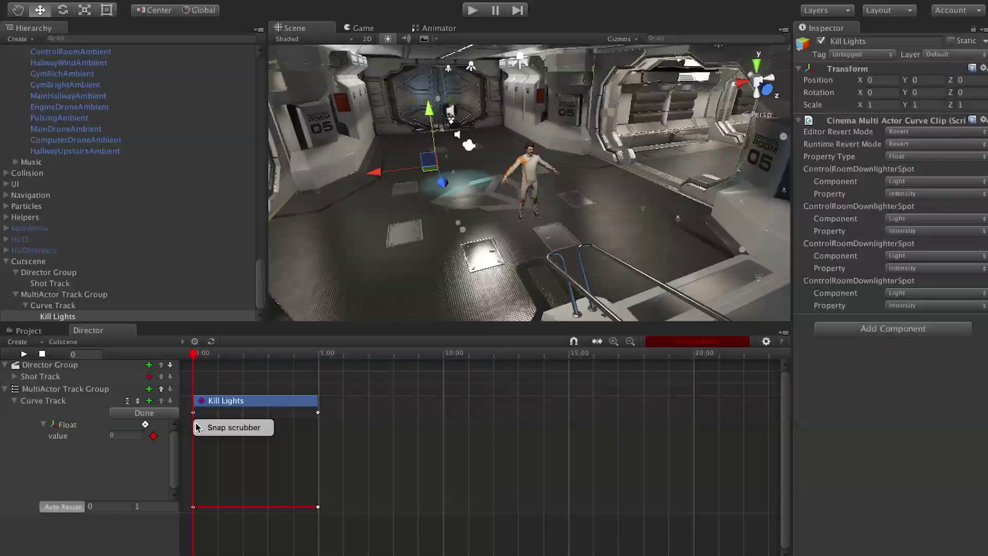
# Step: Raise the curve's starting intensity to 1 and snap the scrubber to the end key
pyautogui.moveTo(197, 427); pyautogui.dragTo(193, 418)
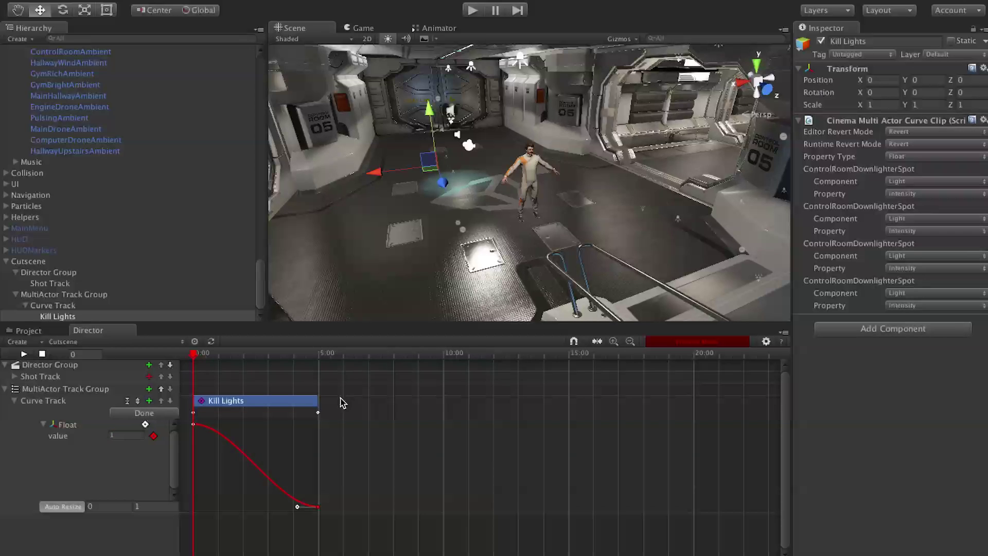
pyautogui.rightClick(318, 414)
pyautogui.click(356, 427)
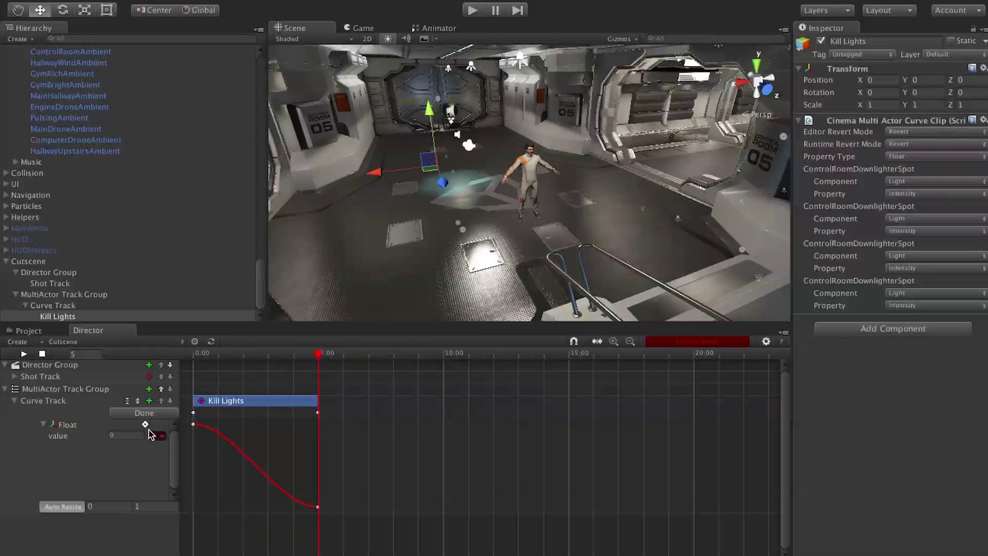
# Step: Finish curve editing and play, then stop, a preview of the light fade
pyautogui.click(144, 413)
pyautogui.click(24, 355)
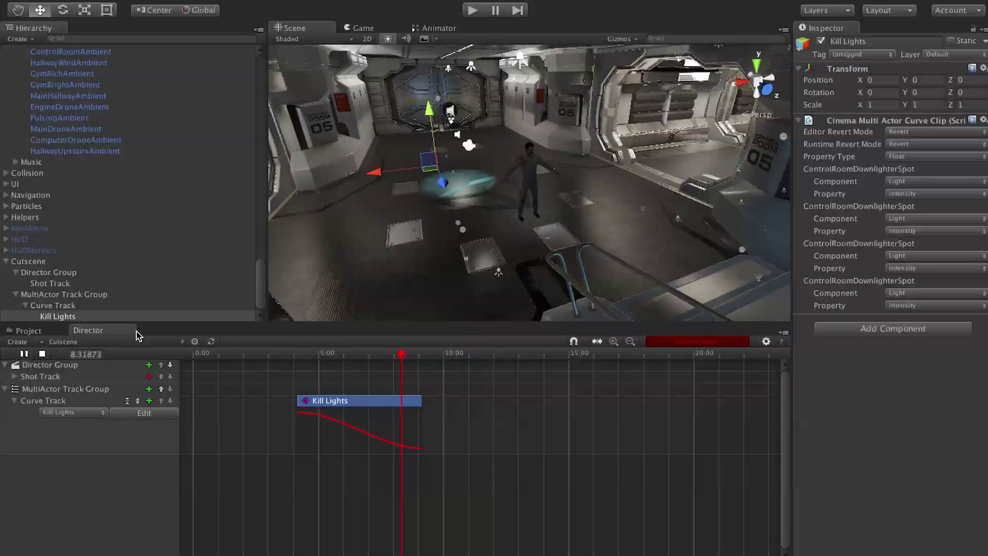
pyautogui.click(42, 354)
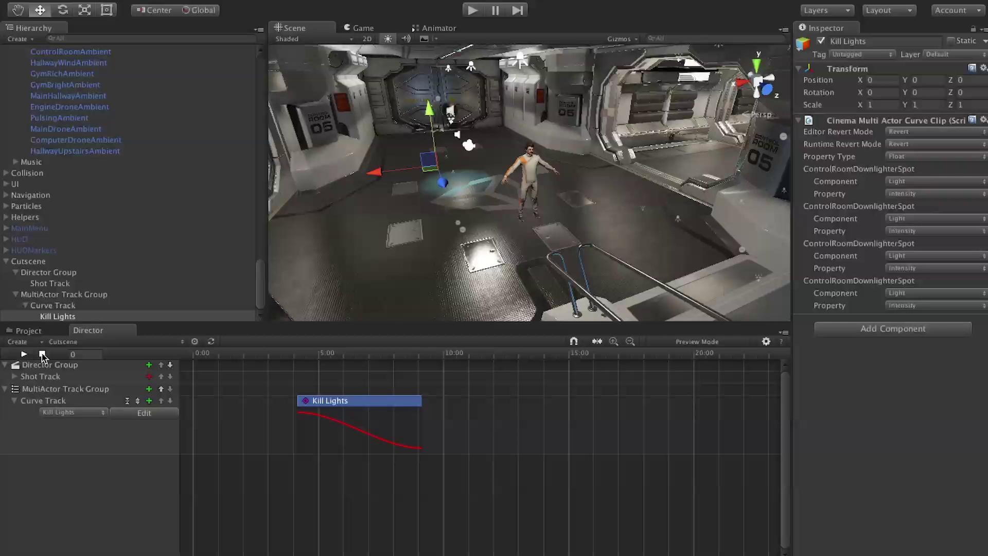